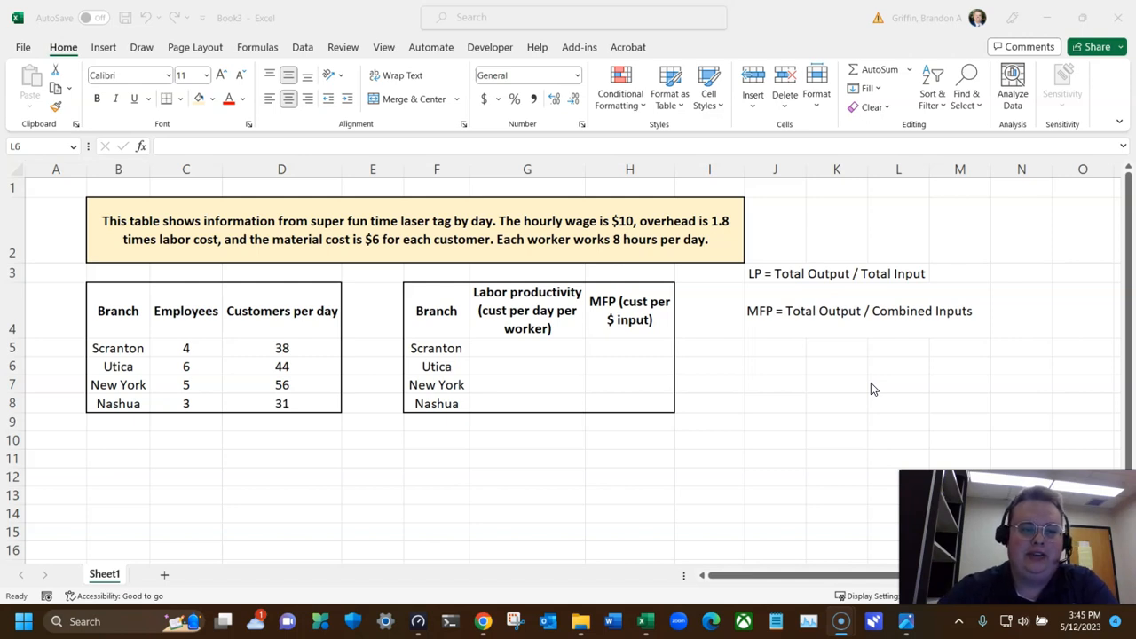
Step: Review the problem description and the table of branches, employees and customers per day
left_click_drag(122, 286, 298, 404)
left_click(384, 332)
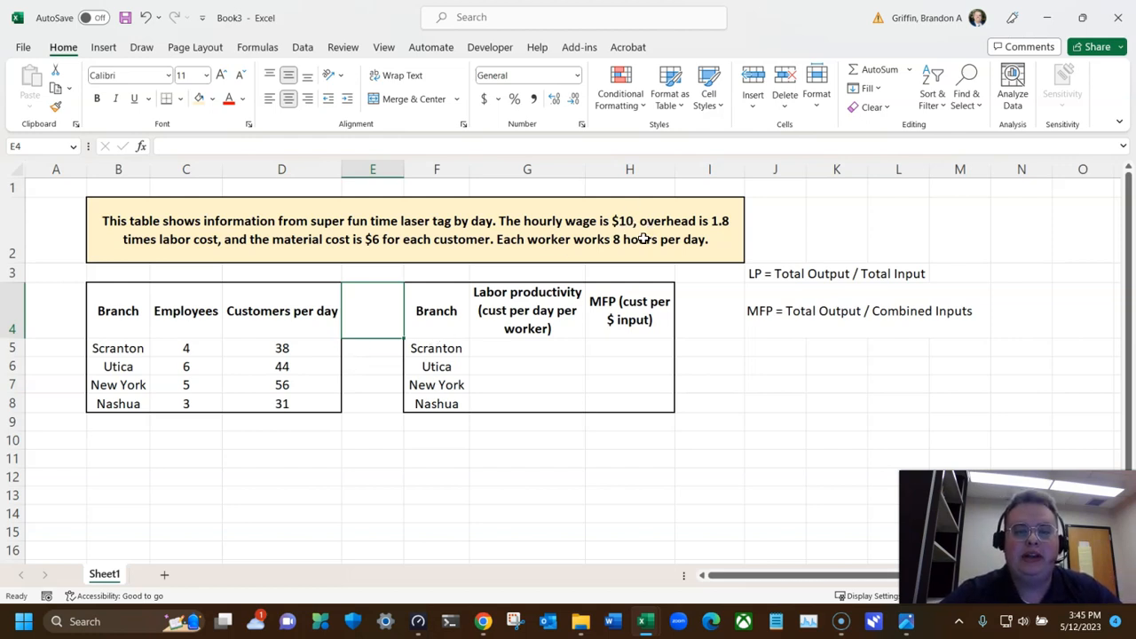
left_click(364, 275)
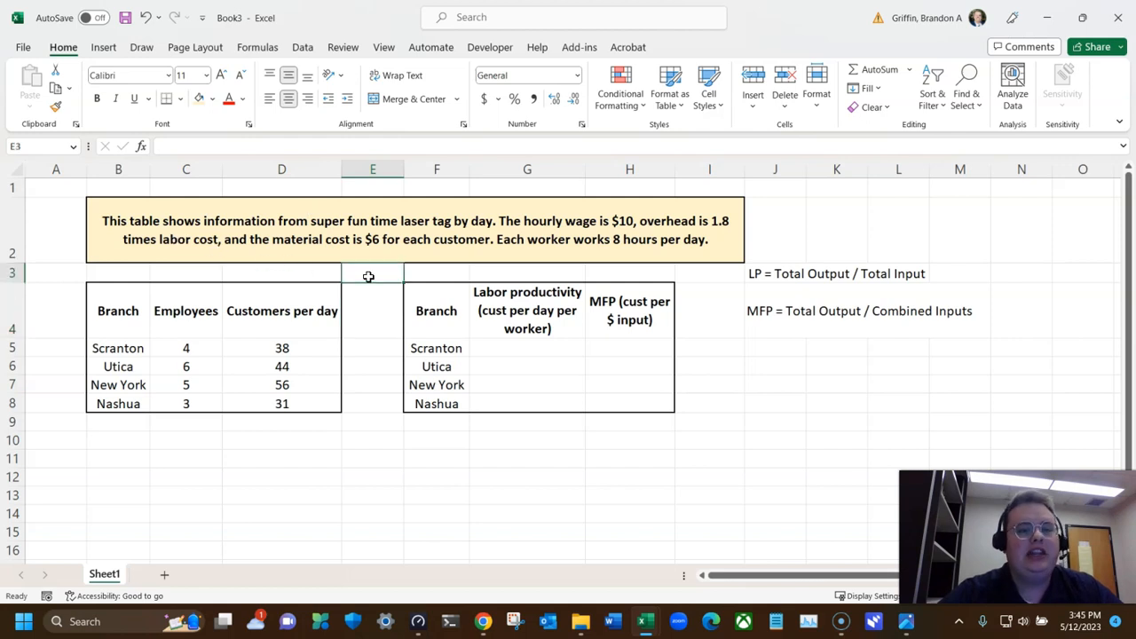
left_click(374, 306)
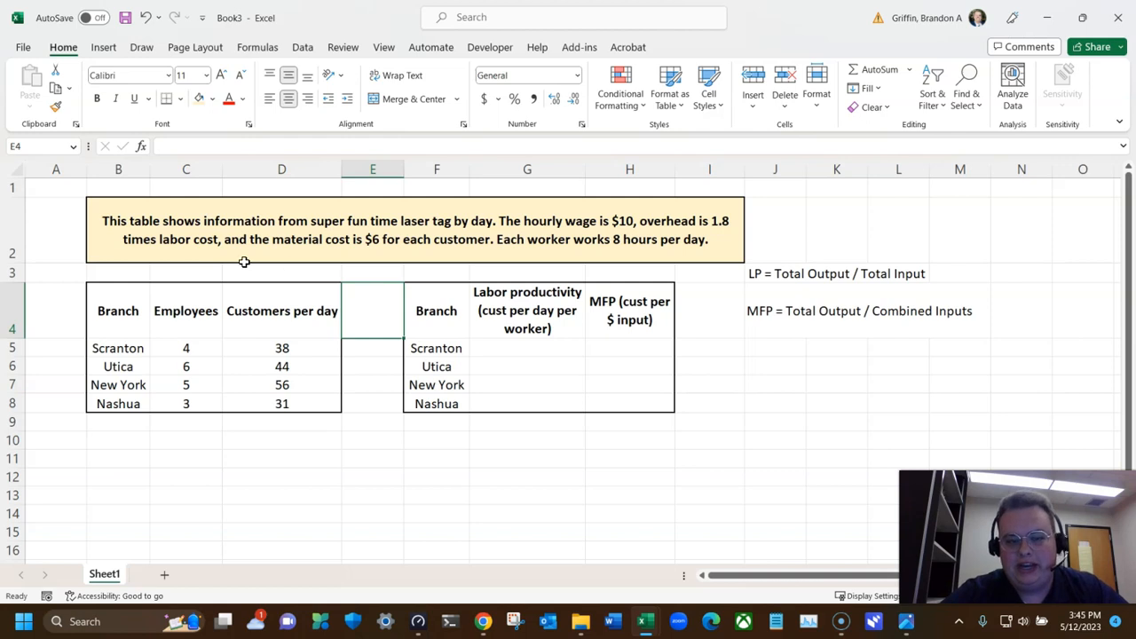
left_click_drag(142, 350, 281, 400)
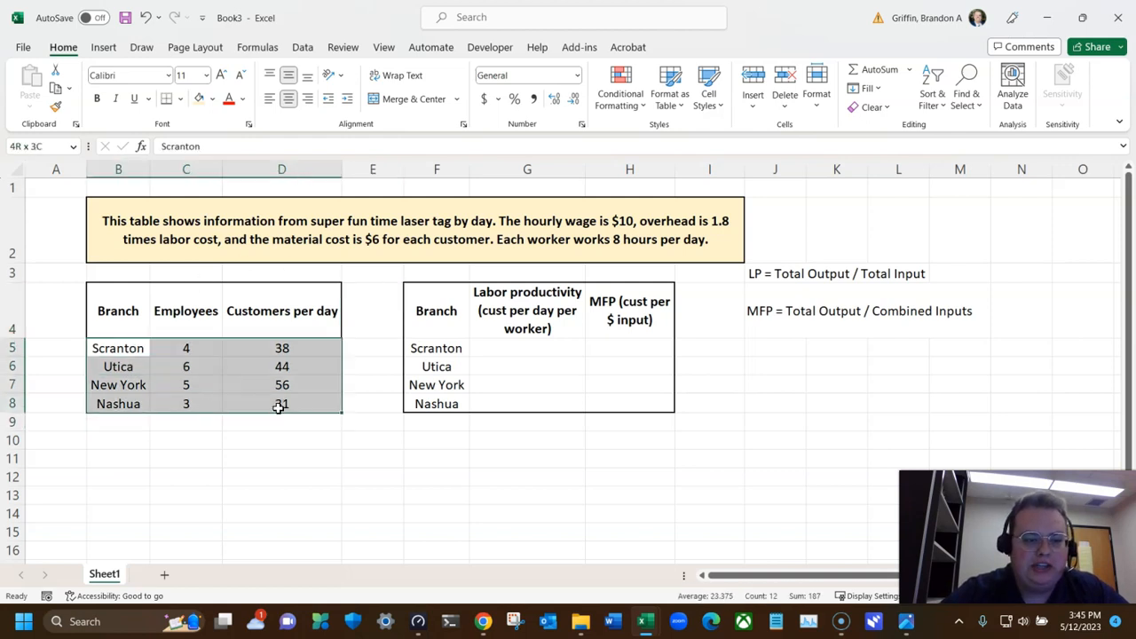
left_click(121, 367)
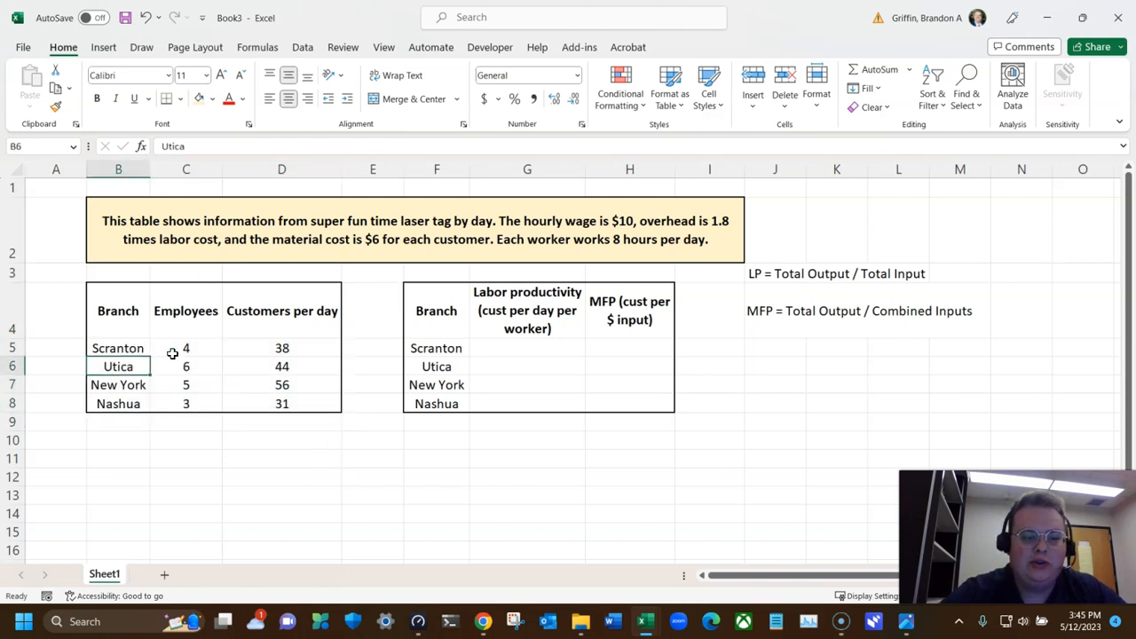
left_click(77, 259)
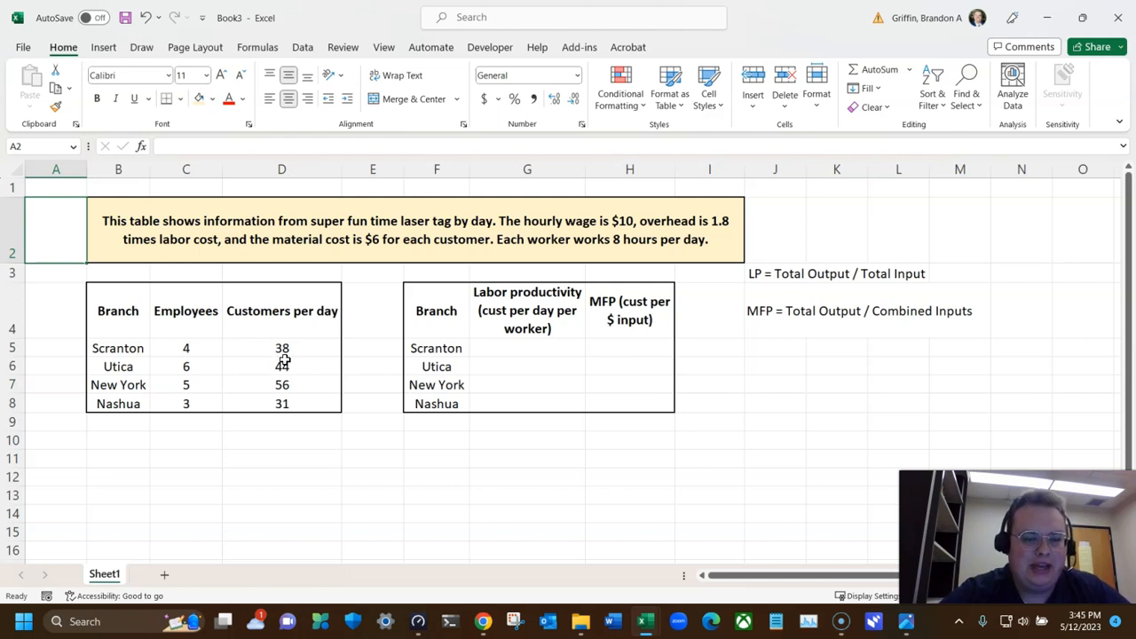
left_click(380, 368)
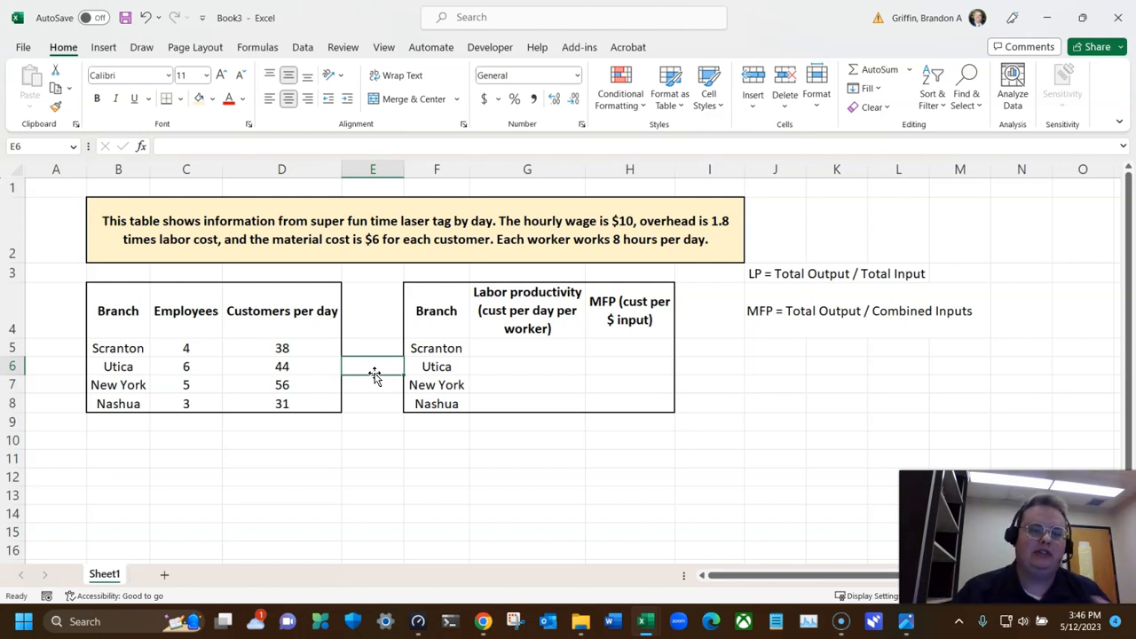
Step: Enter the header Branch in cell B11, below the source table
left_click(121, 439)
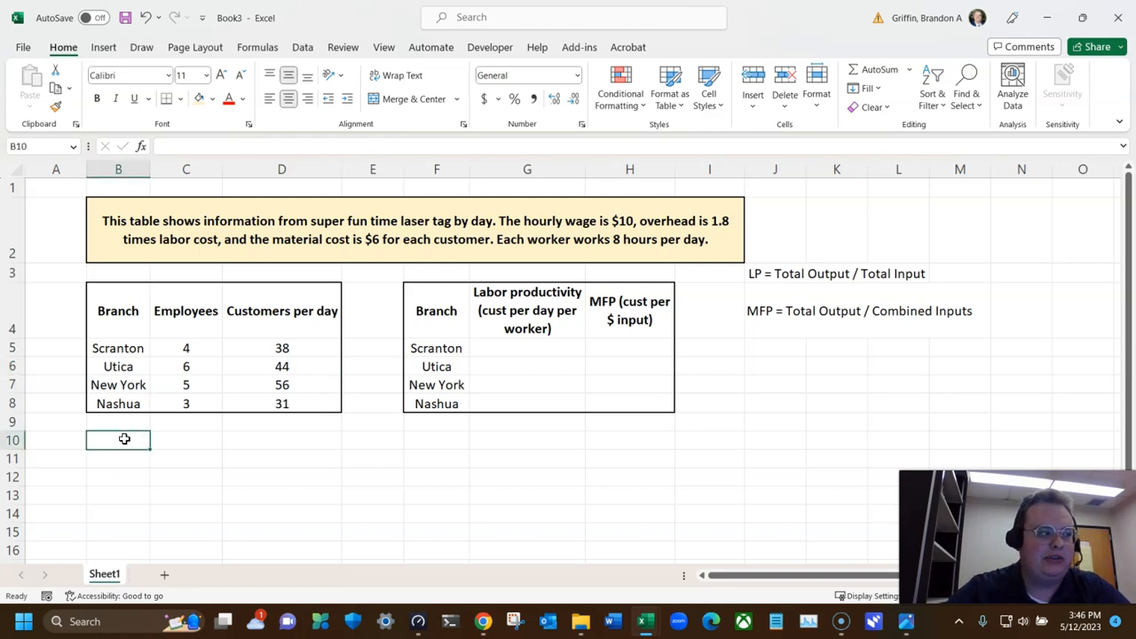
left_click(121, 458)
type("Br")
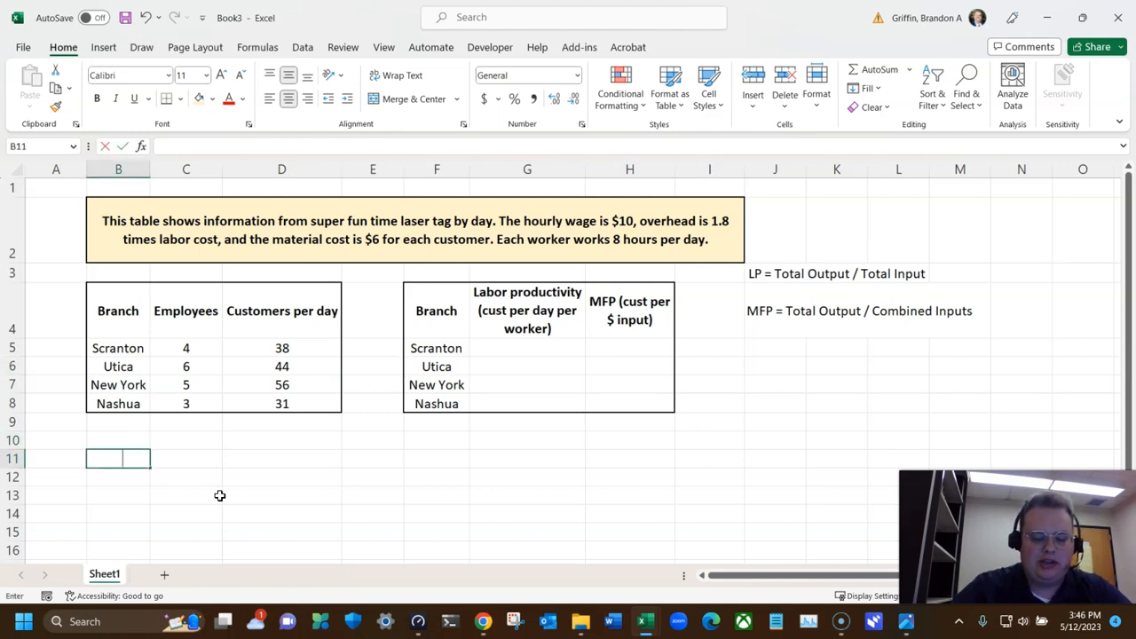
type("anch")
key("Return")
Step: Add the headers Employees in C11 and Customers per in D11
key("Up")
key("Up")
key("Up")
key("Down")
key("Right")
key("Down")
type("Employees")
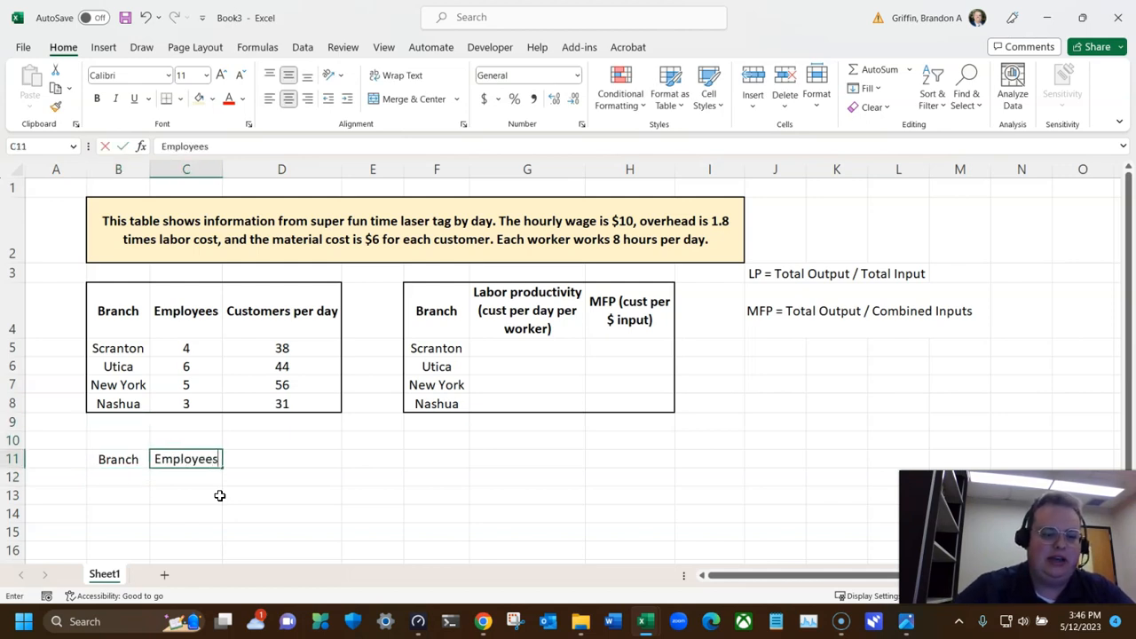
key("Tab")
type("Customers per")
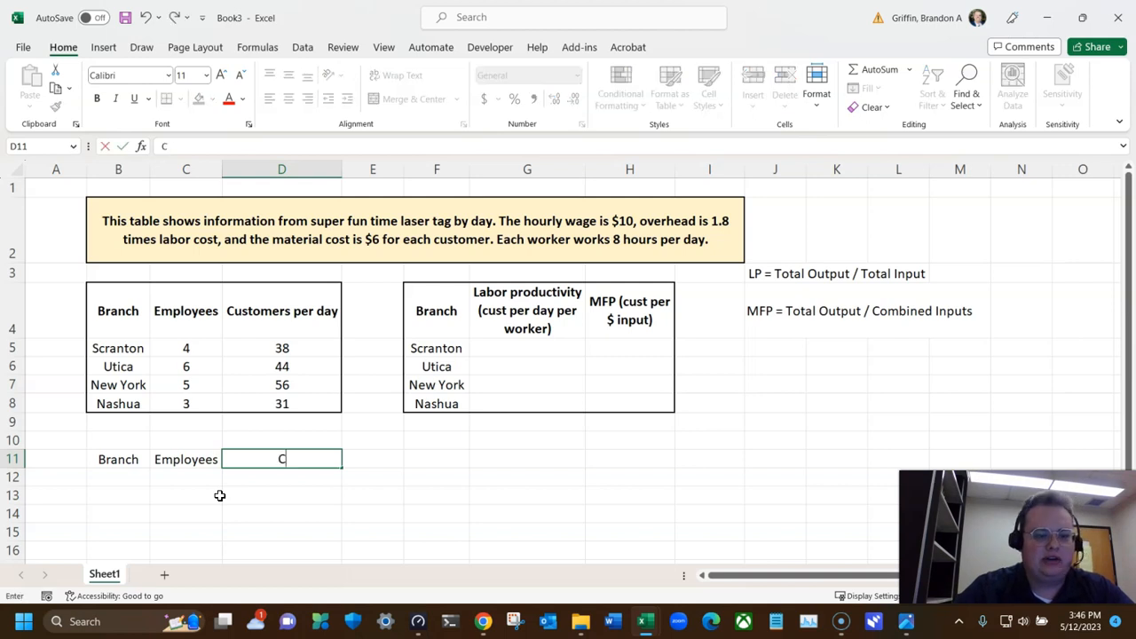
key("Tab")
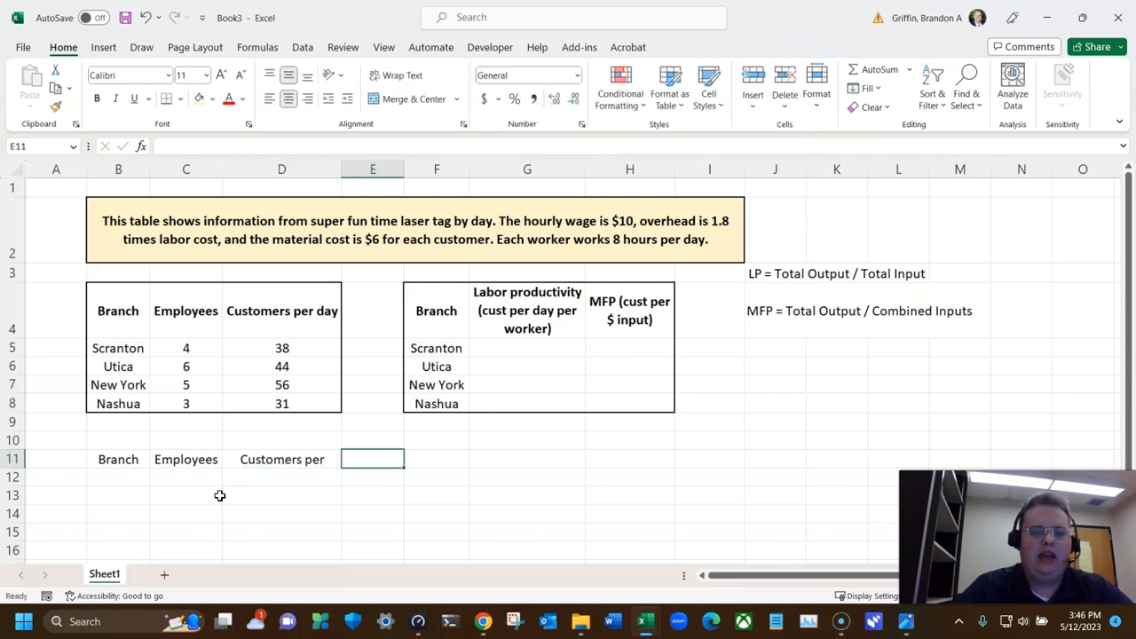
Step: Add the headers Labor cost, Materials and Overhead in cells E11 through G11
type("Labor")
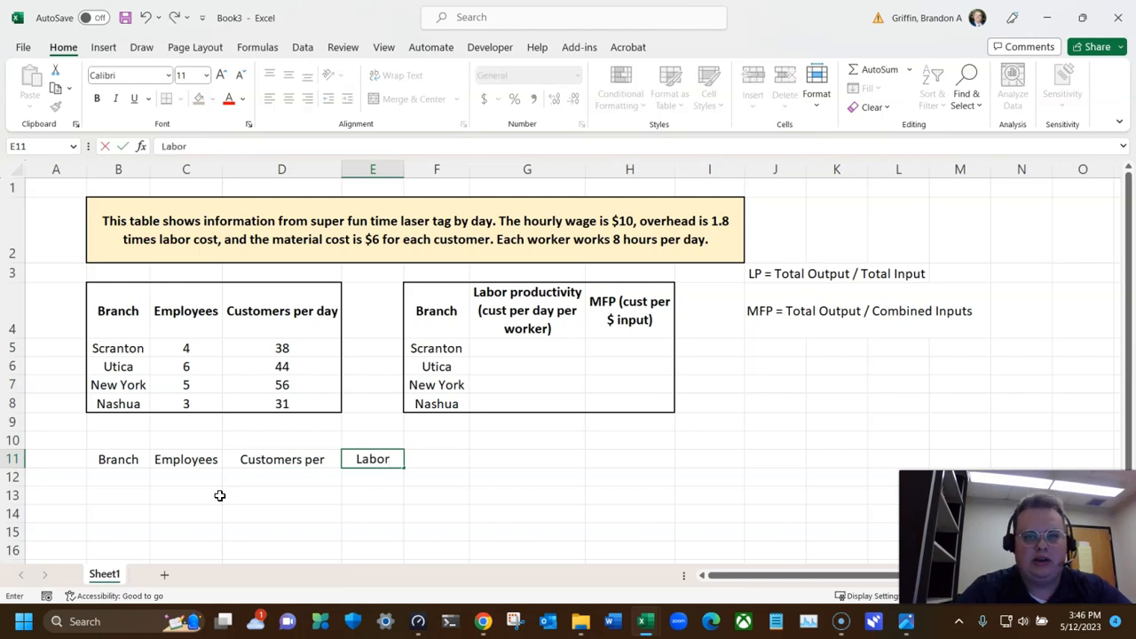
type(" cost")
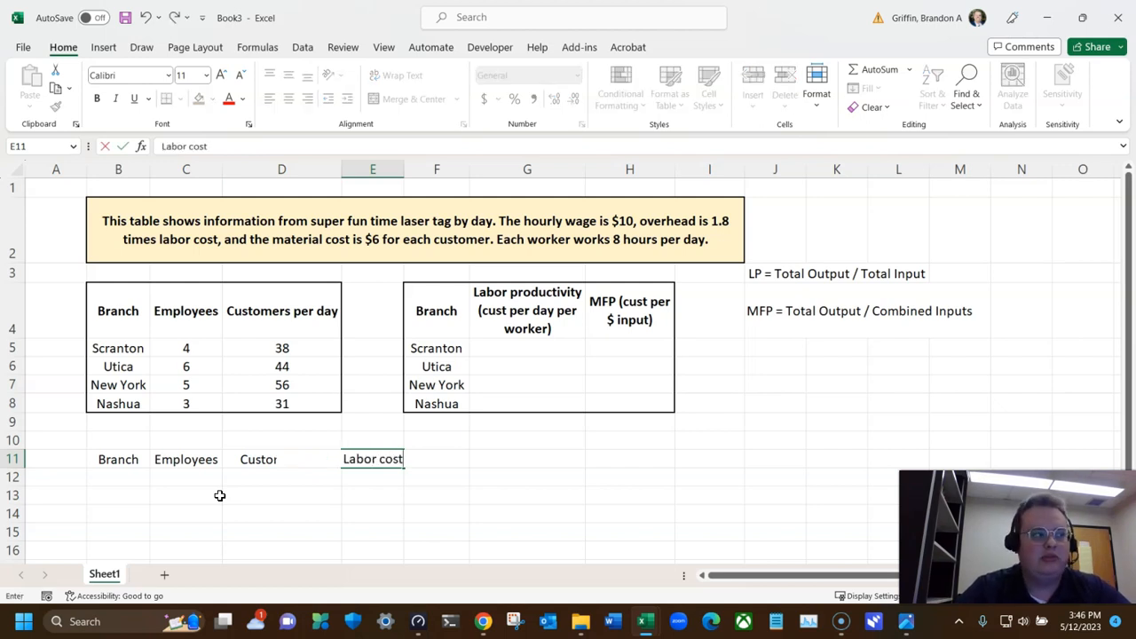
key("Tab")
type("Material")
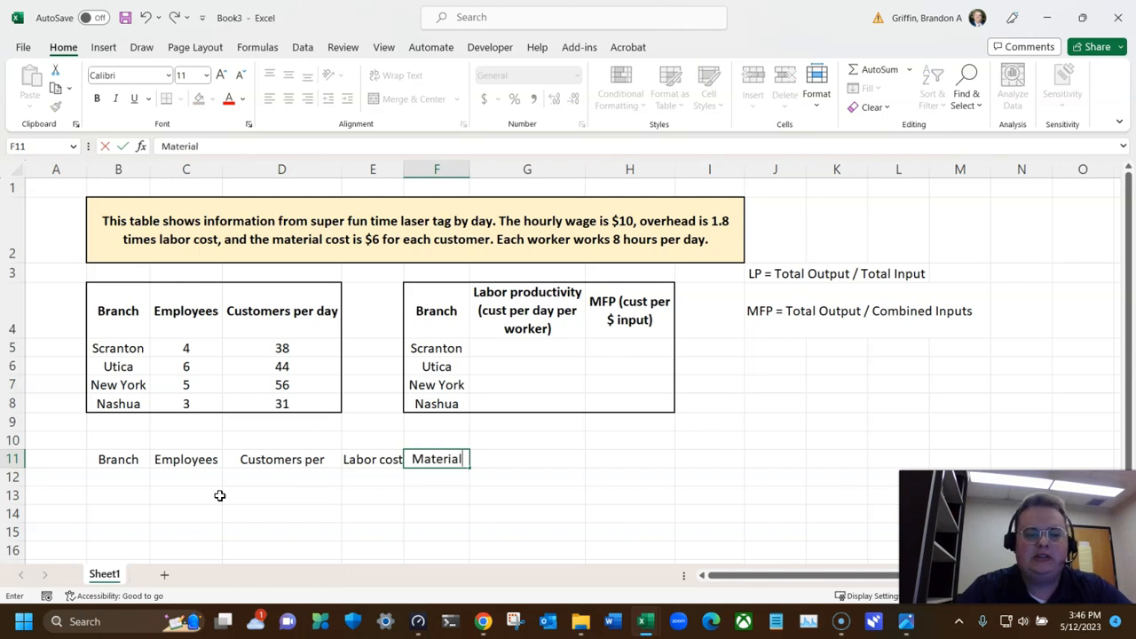
type("s")
key("Tab")
type("Overhead")
key("Left")
key("Left")
key("Left")
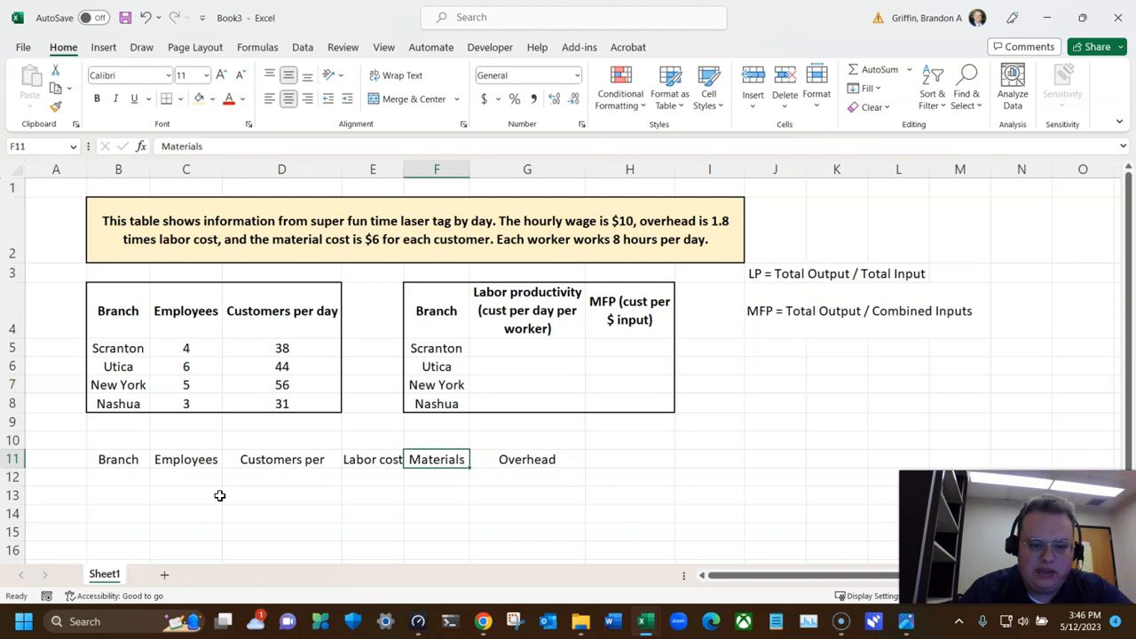
key("Right")
key("Left")
key("Left")
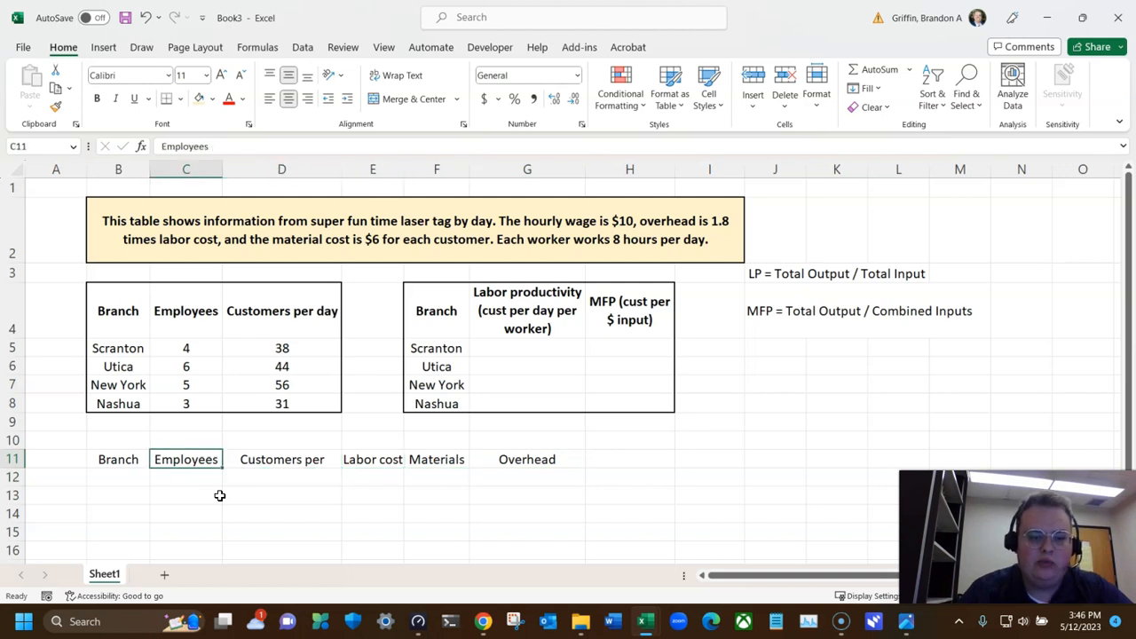
key("Left")
key("ctrl+shift+Right")
key("ctrl+shift+Right")
key("ctrl+shift+Left")
key("ctrl+shift+Left")
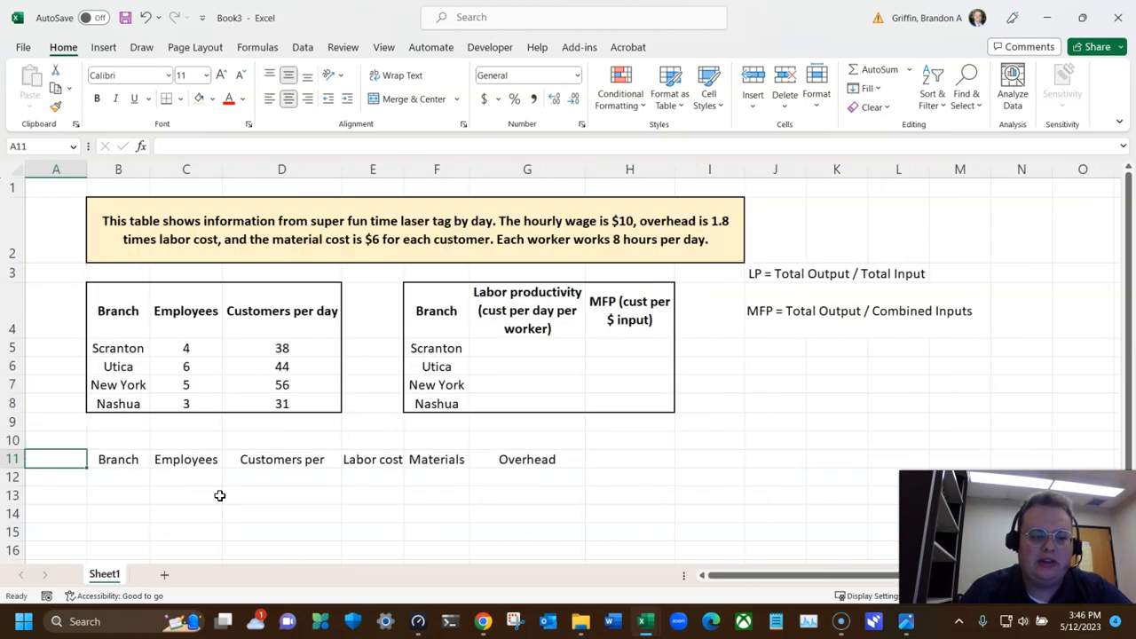
key("ctrl+shift+Right")
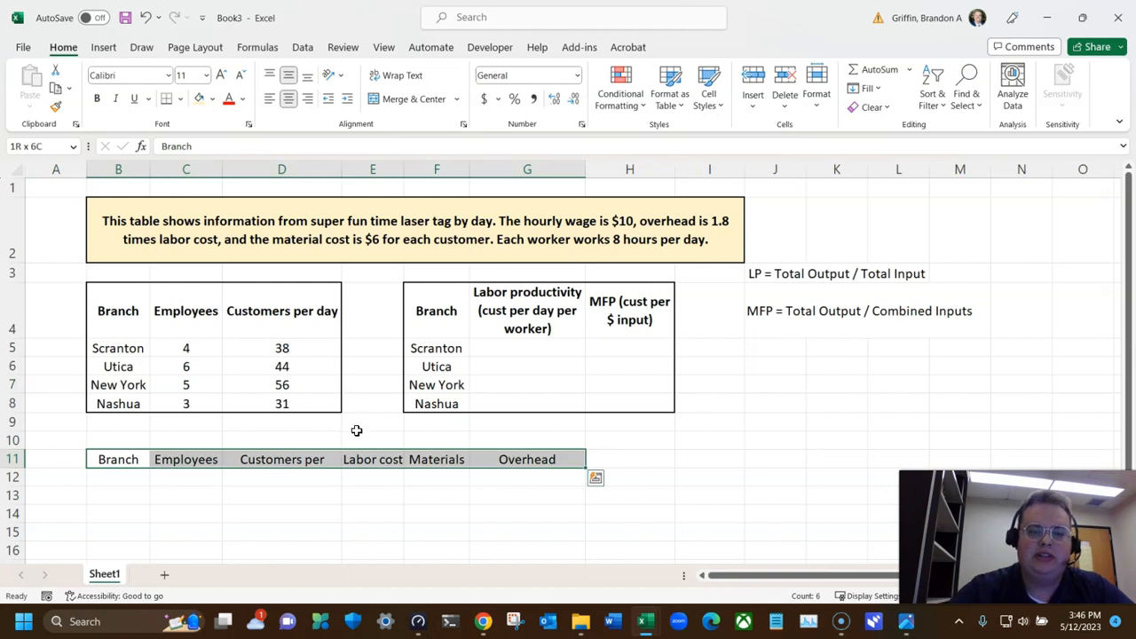
Step: Narrow column G slightly and add the headers Total, LP and MFP in cells H11 through J11
left_click_drag(584, 166, 584, 167)
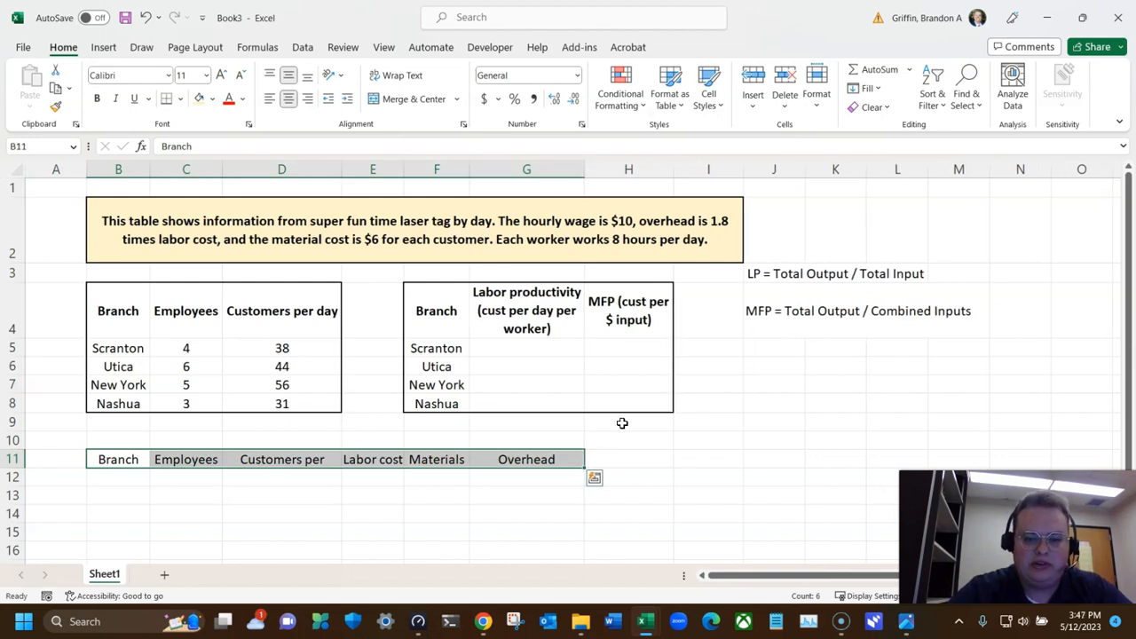
left_click(630, 463)
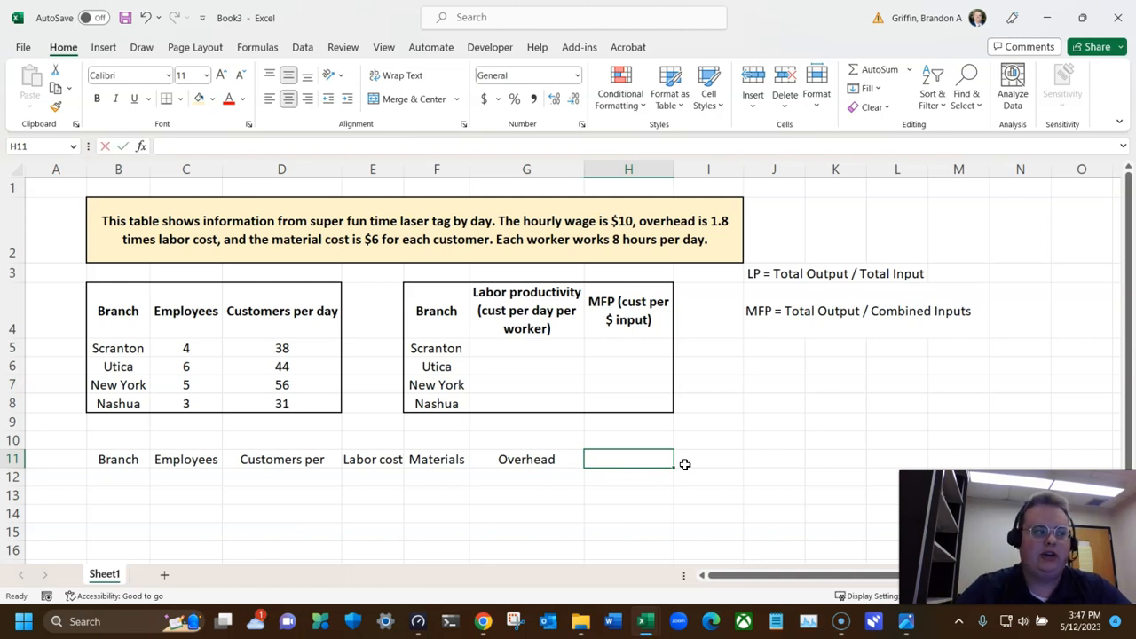
type("Total")
key("Tab")
type("LP")
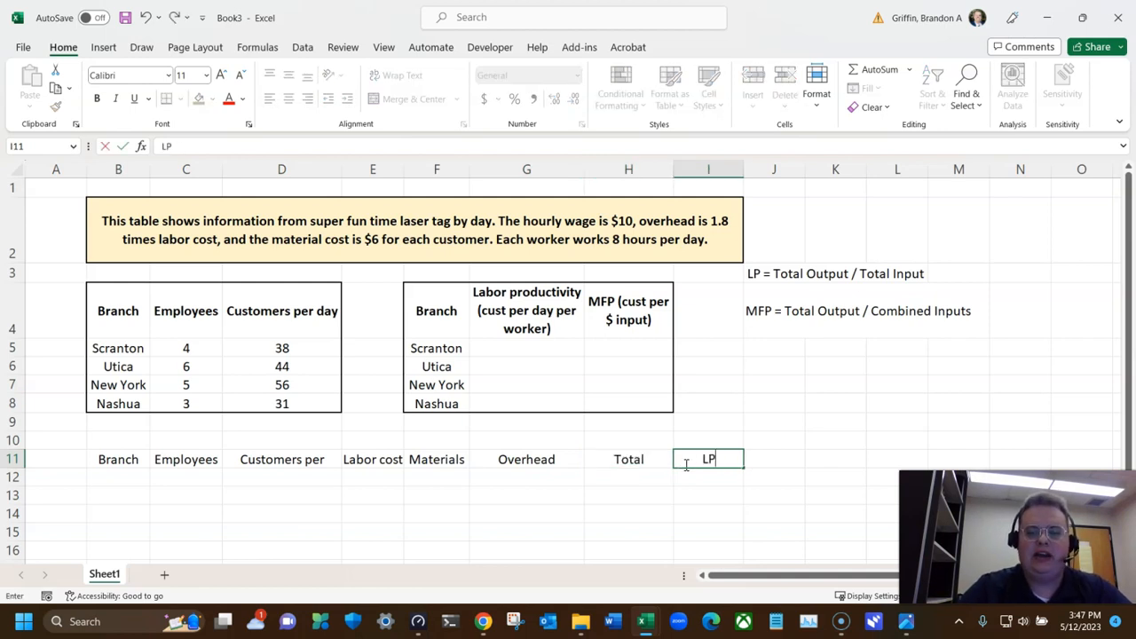
key("Tab")
type("MFP")
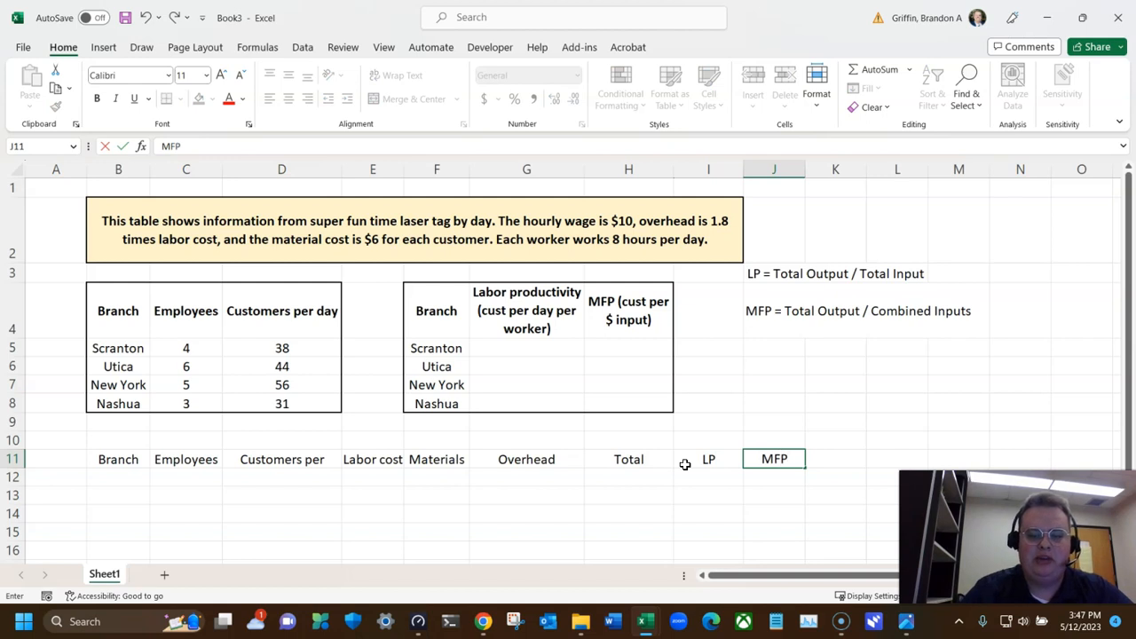
key("Left")
Step: Copy the branch names, employee counts and customer counts in B5:D8
key("Left")
key("Left")
key("Left")
key("Left")
key("Left")
key("Left")
key("Left")
key("Left")
key("Up")
key("Up")
key("Up")
key("Up")
key("Up")
key("Up")
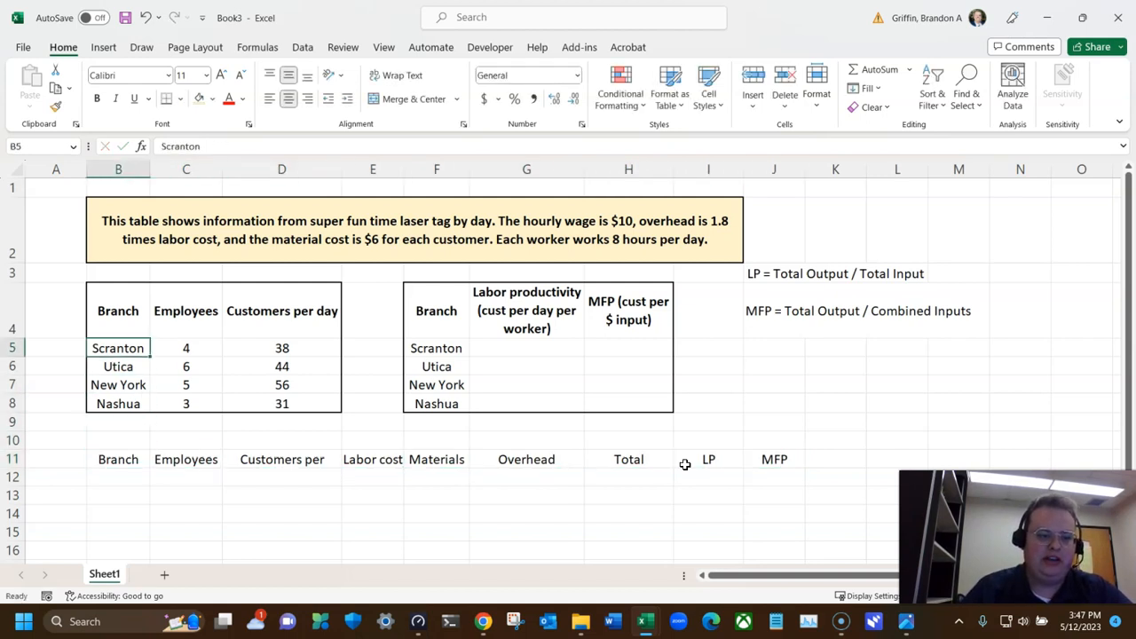
key("shift+Right")
key("shift+Right")
key("shift+Down")
key("shift+Down")
key("shift+Down")
key("ctrl+c")
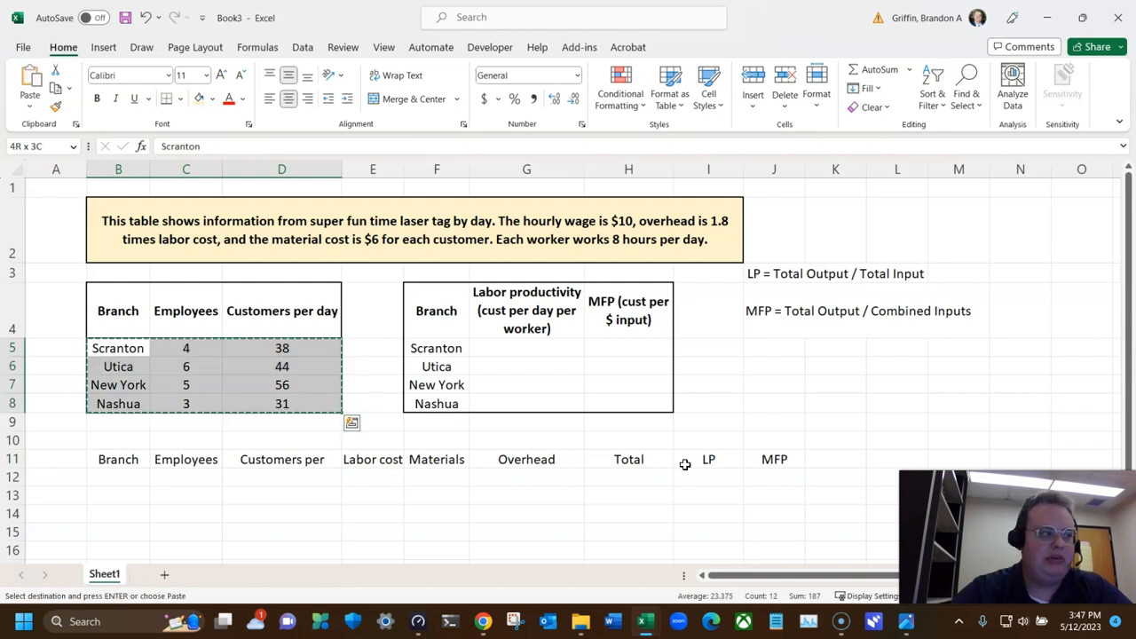
Step: Paste the copied branch data as values only, starting at cell B12 under the new headers
left_click(127, 475)
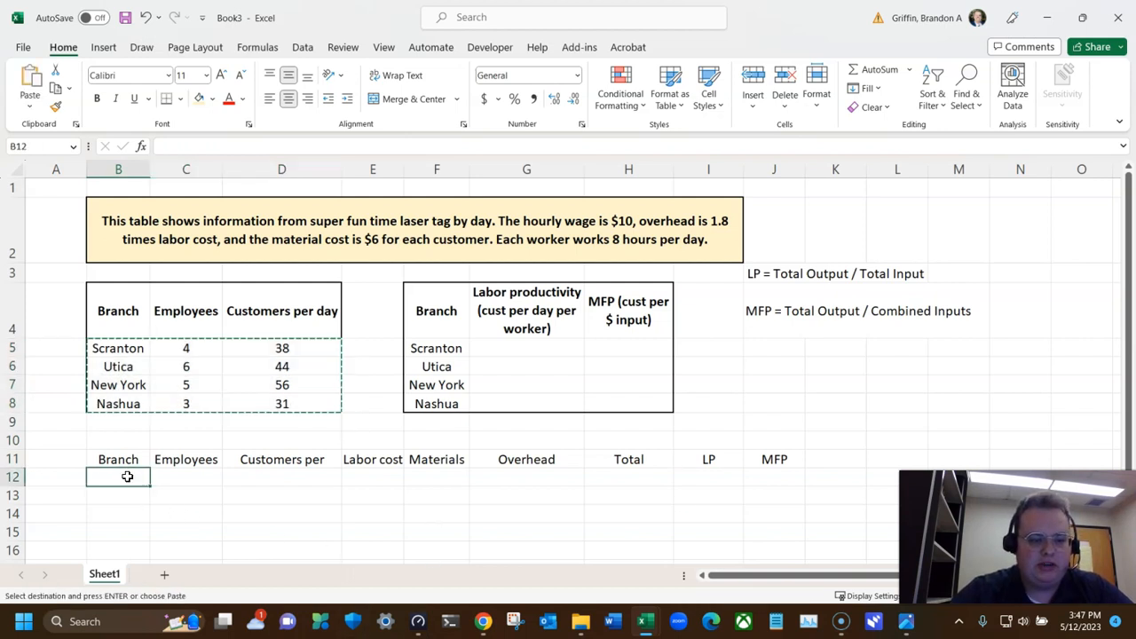
right_click(127, 475)
left_click(188, 131)
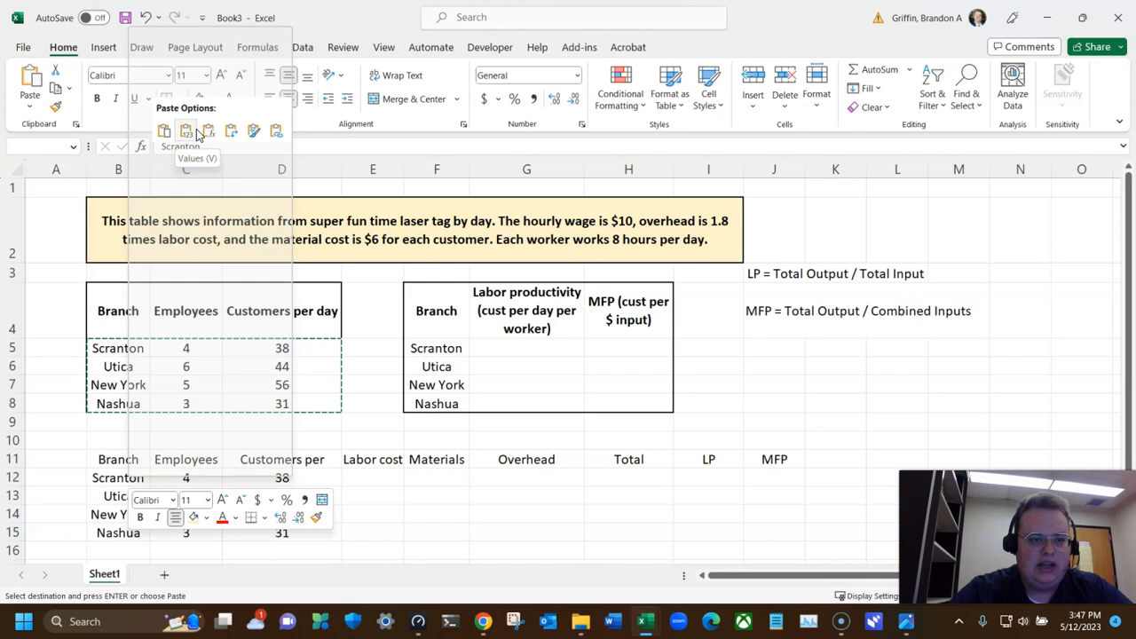
left_click(337, 487)
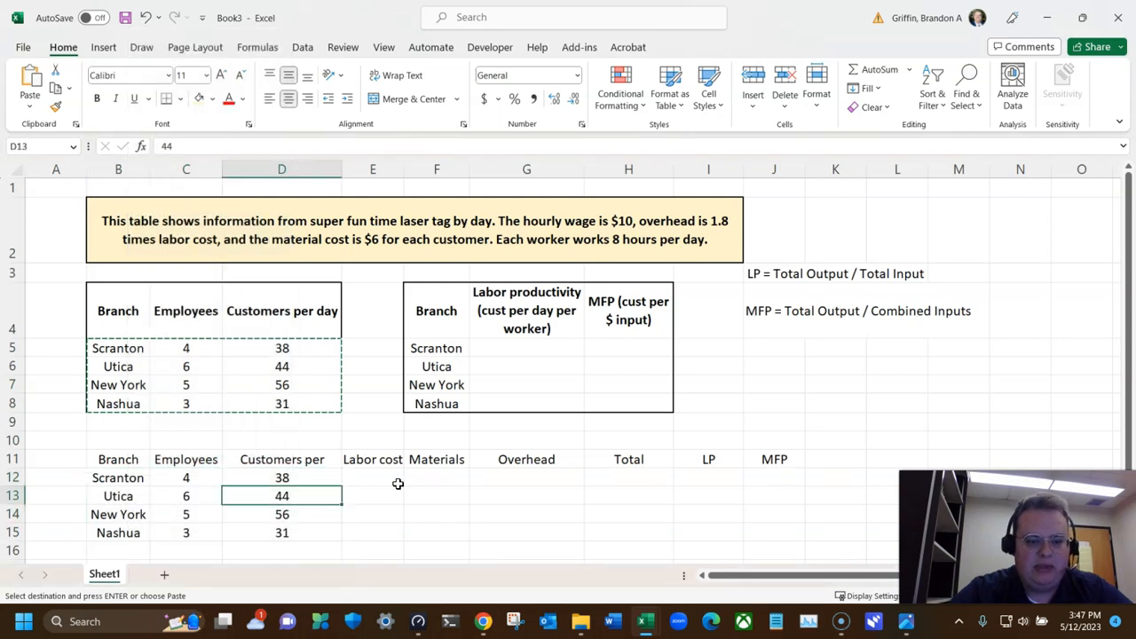
scroll(403, 487, "down", 1)
left_click(380, 423)
scroll(555, 463, "up", 1)
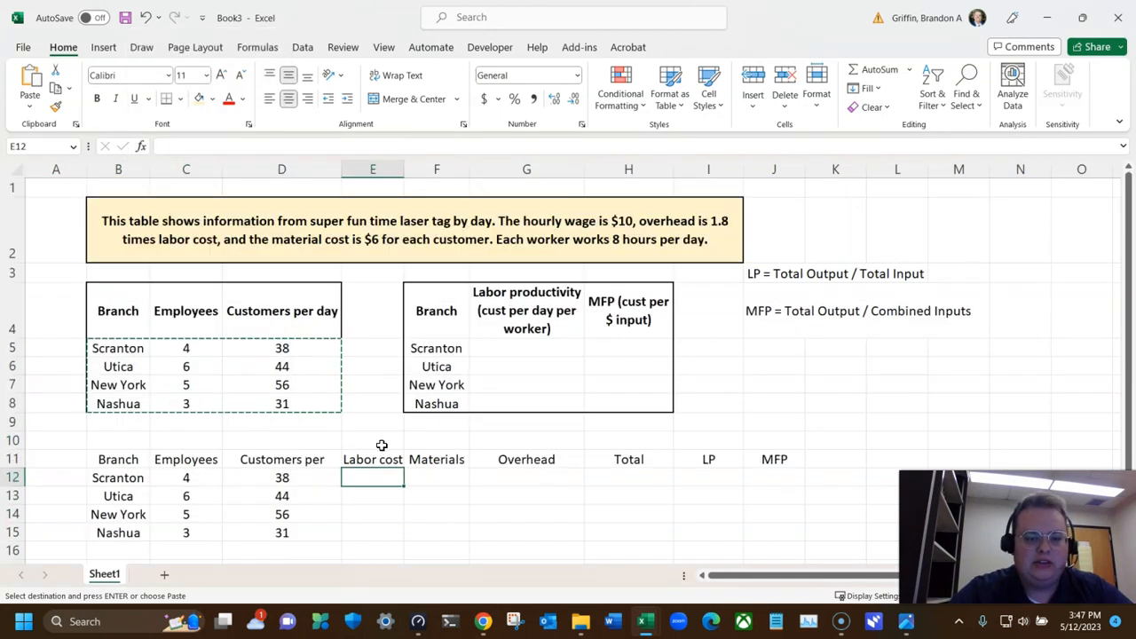
left_click(373, 438)
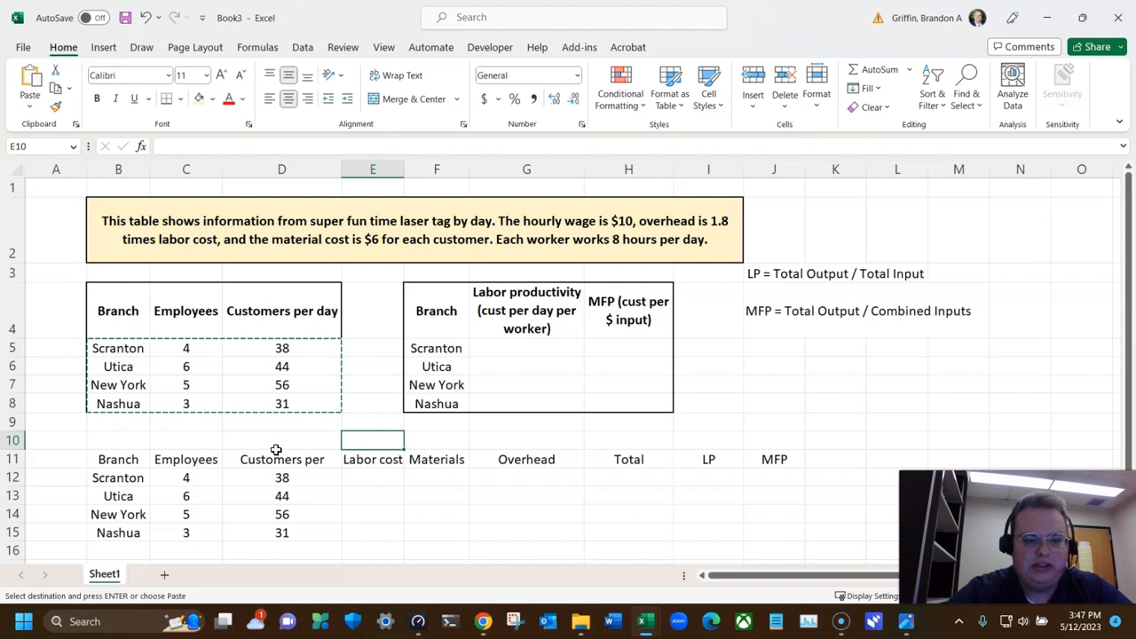
left_click(393, 249)
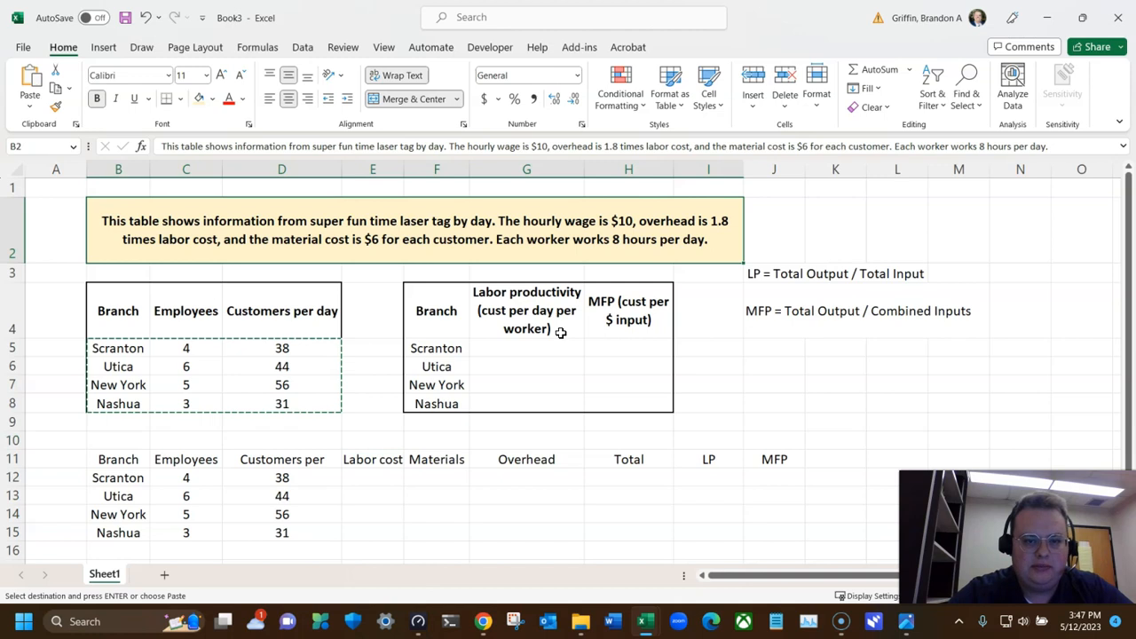
Step: Enter the 8 daily work hours in C10 above Employees and the hourly wage of 10 in E10 above Labor cost
left_click(183, 443)
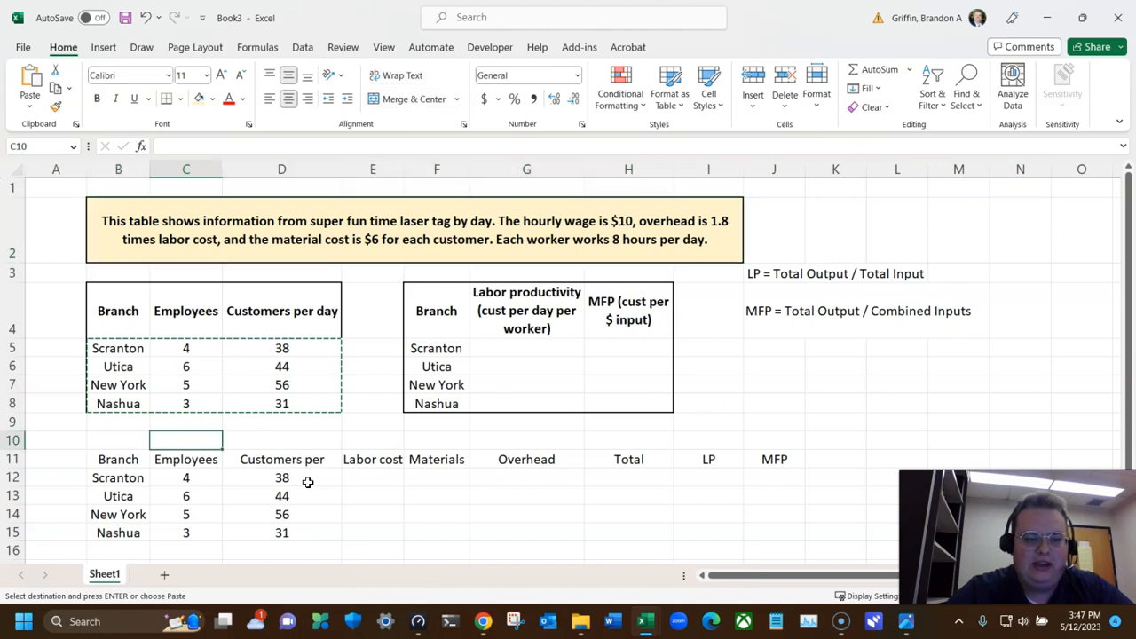
type("8")
key("Tab")
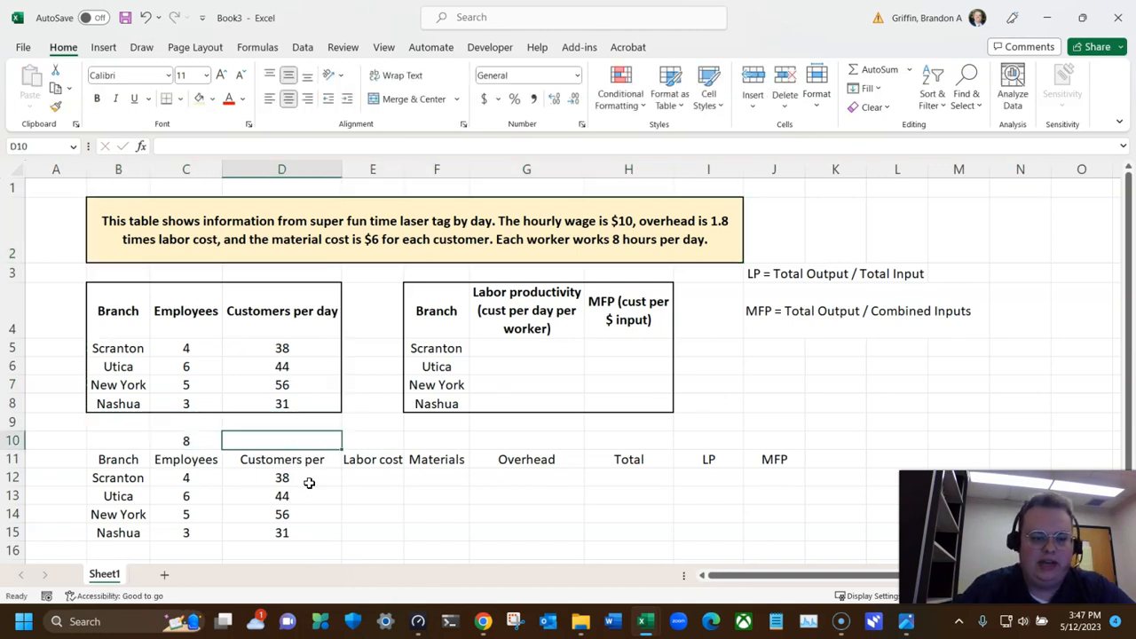
key("Tab")
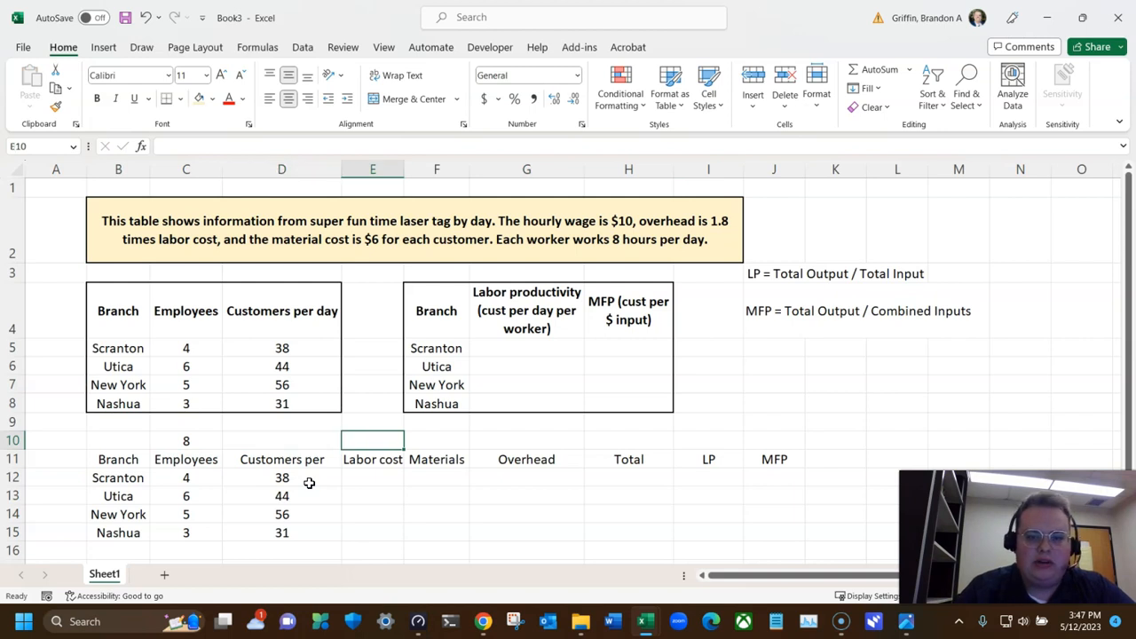
type("10")
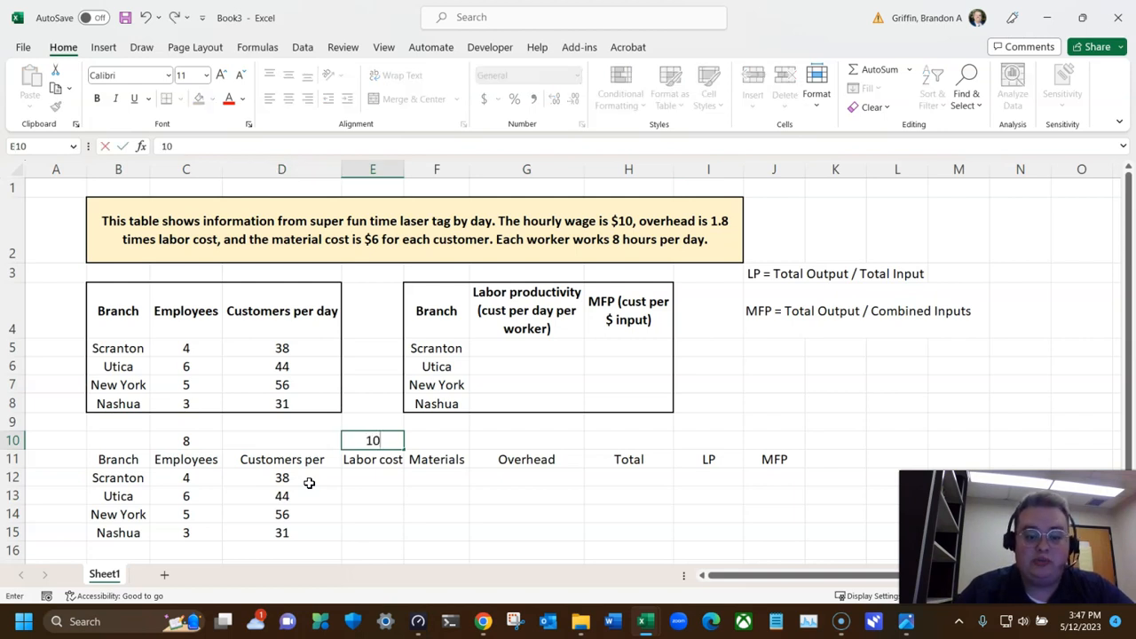
key("Tab")
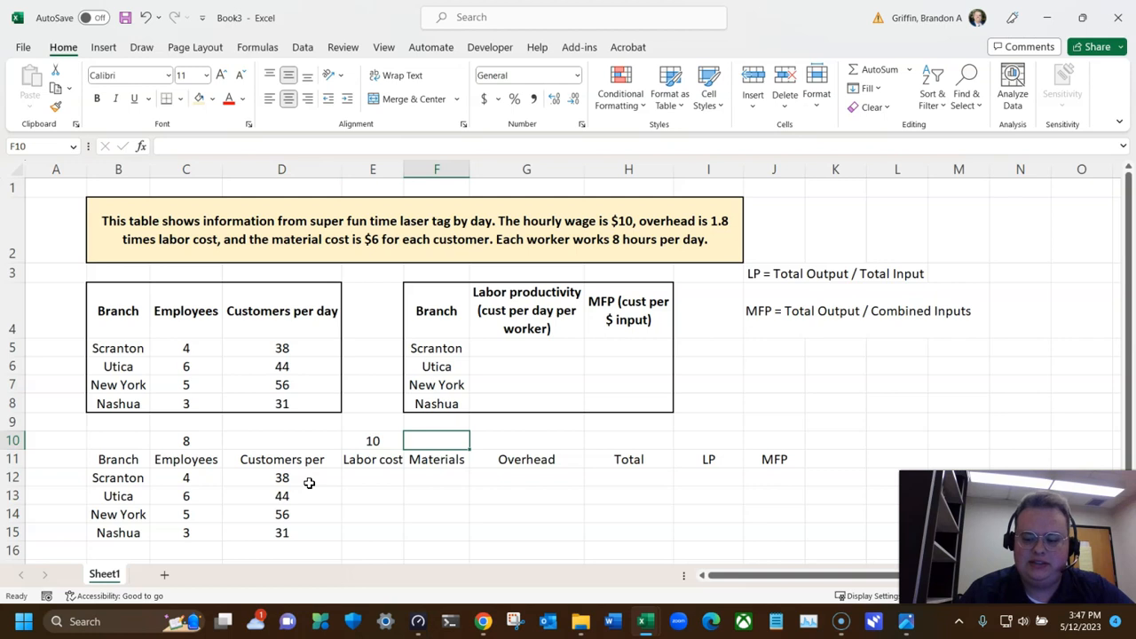
Step: Enter the material cost of 6 in F10 above Materials and the overhead factor 1.8 in G10 above Overhead
type("6")
key("Tab")
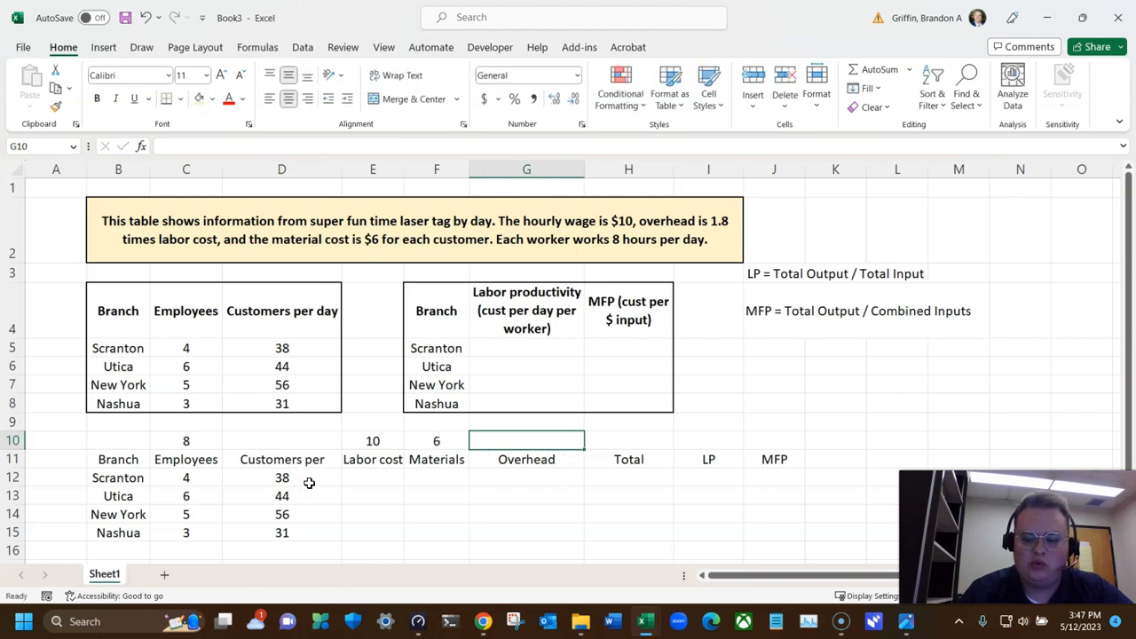
type("1.8")
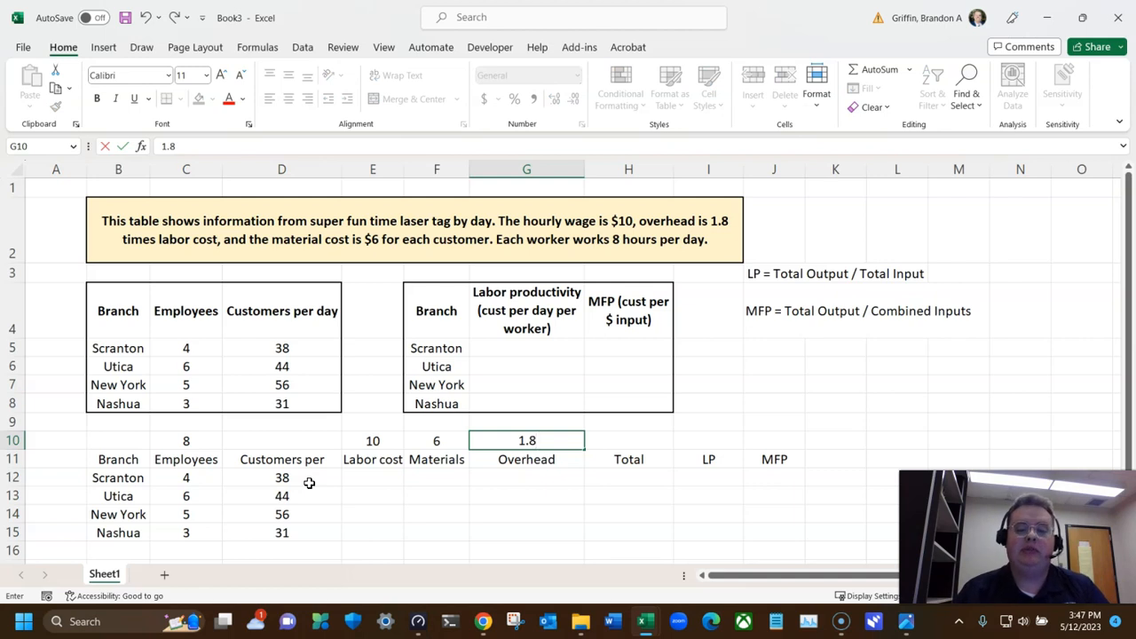
key("Return")
Step: Calculate Scranton's labor cost in E12 with the formula =C12*$C$10*$E$10, keeping the hours and wage references absolute
key("Left")
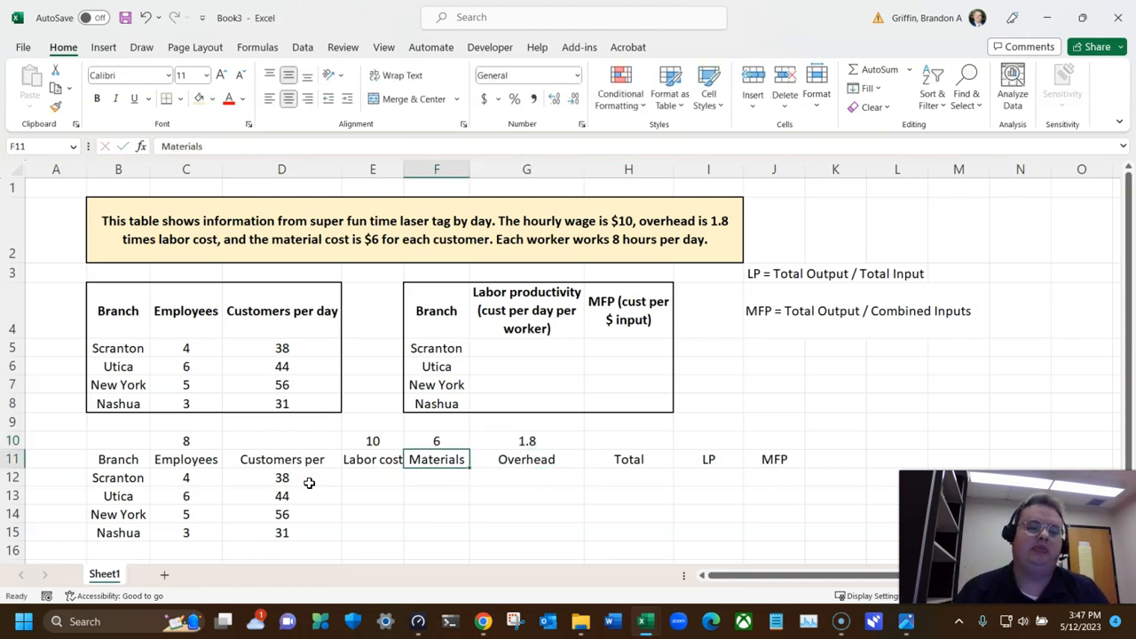
key("Left")
key("Down")
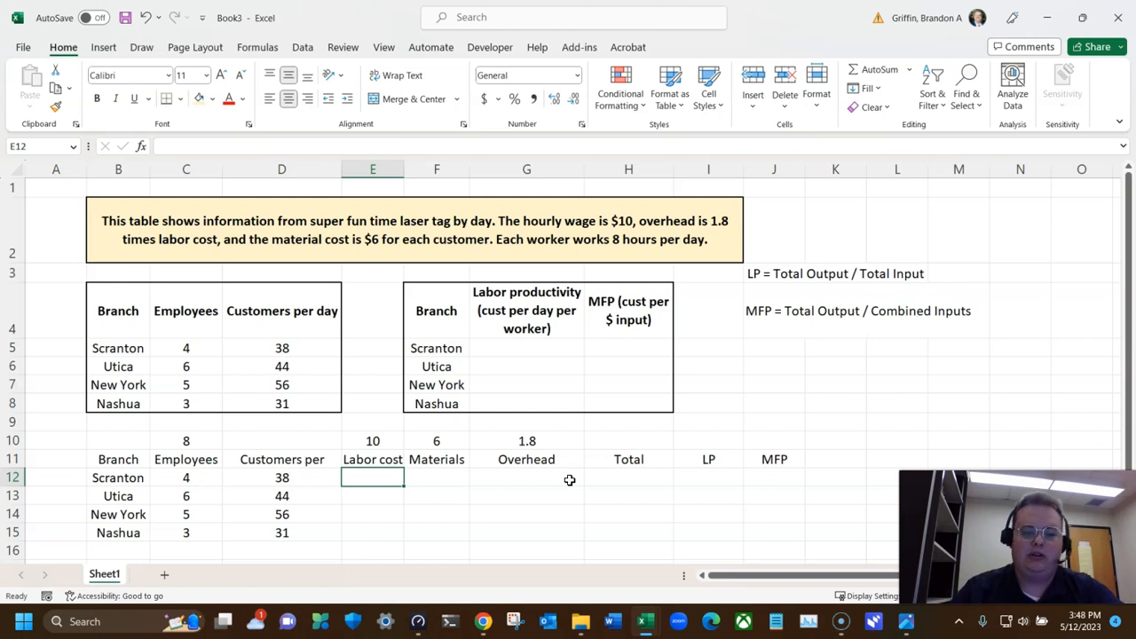
type("=")
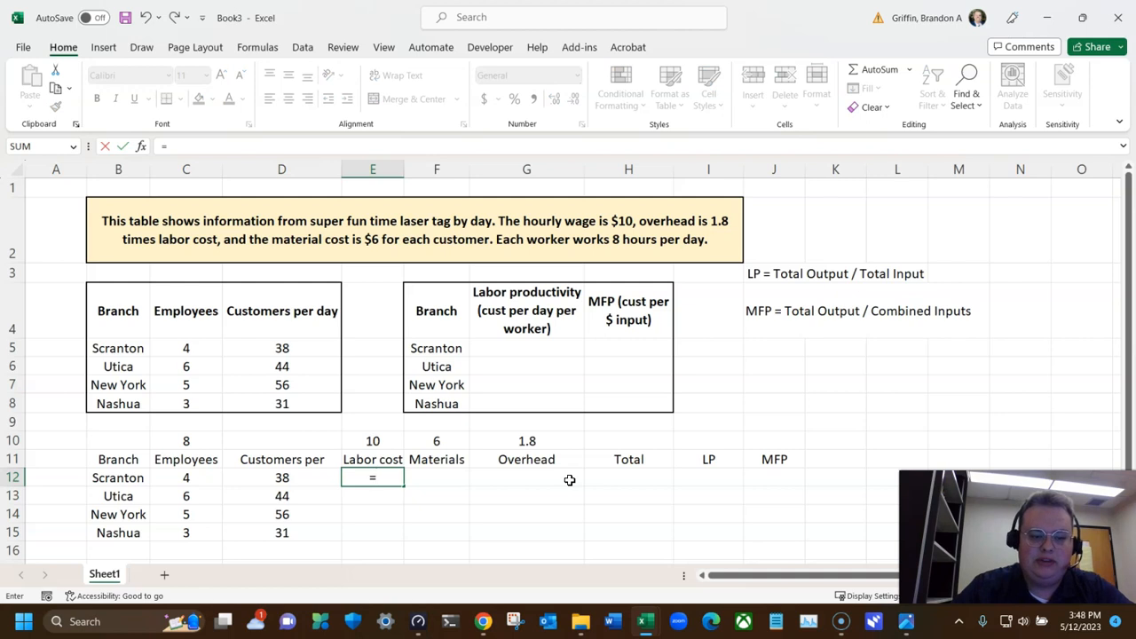
key("Left")
key("Left")
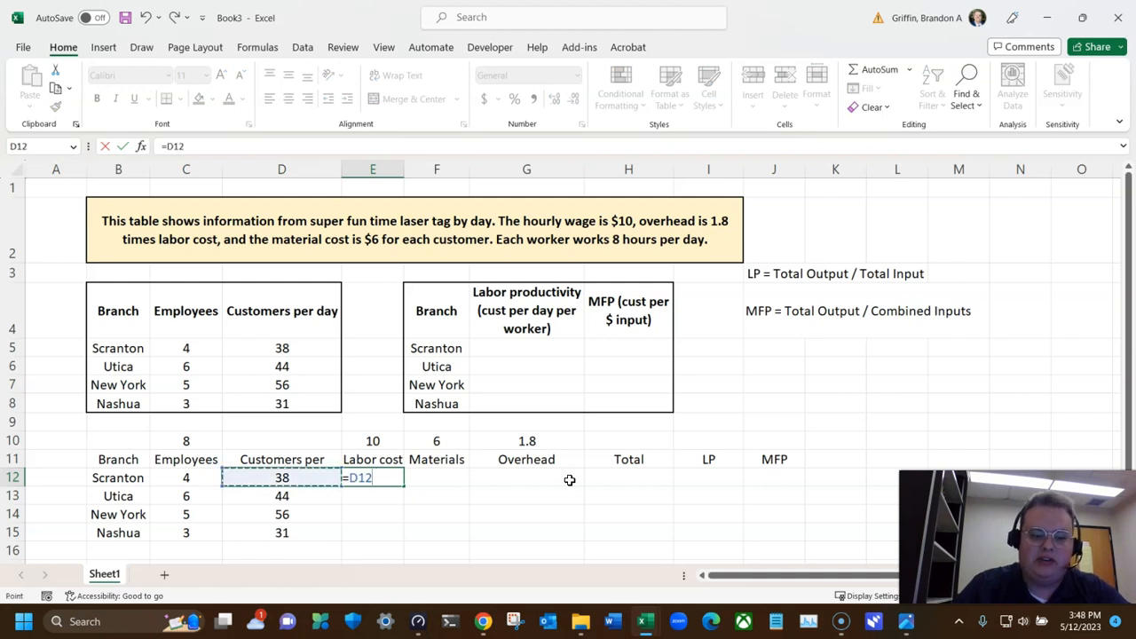
type("*")
key("Up")
key("Up")
key("Left")
key("Left")
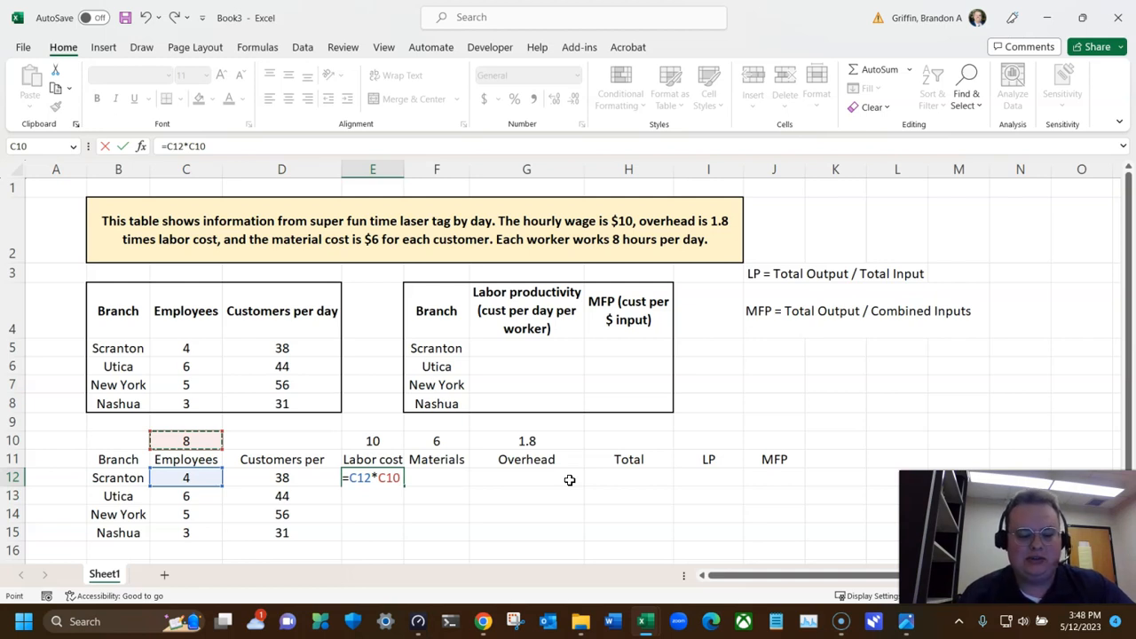
key("F4")
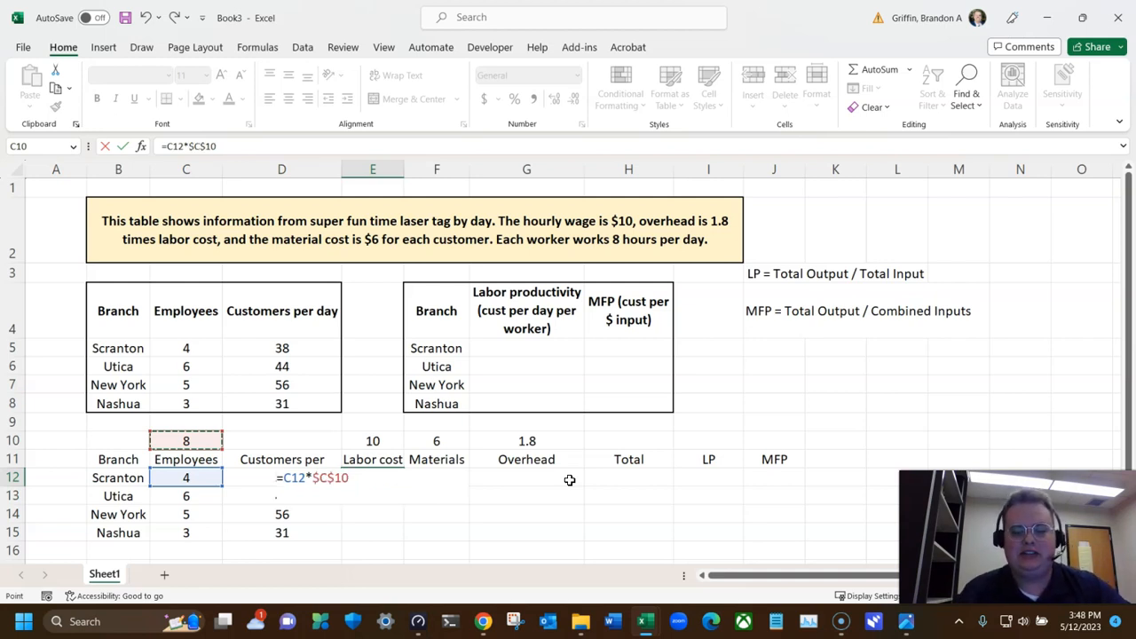
type("*")
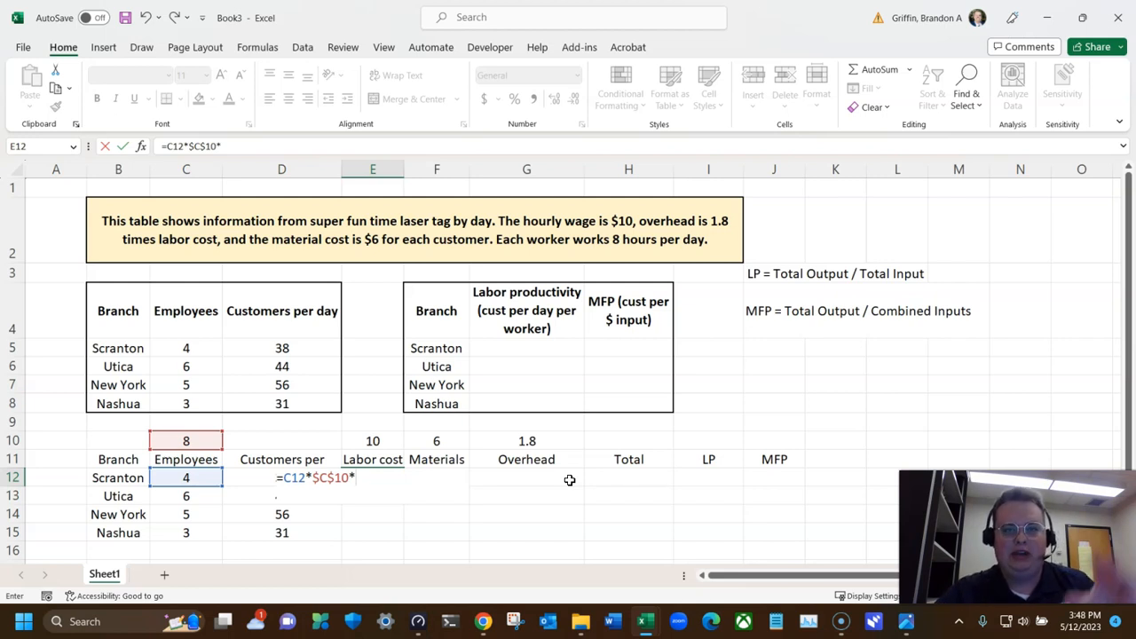
left_click(380, 442)
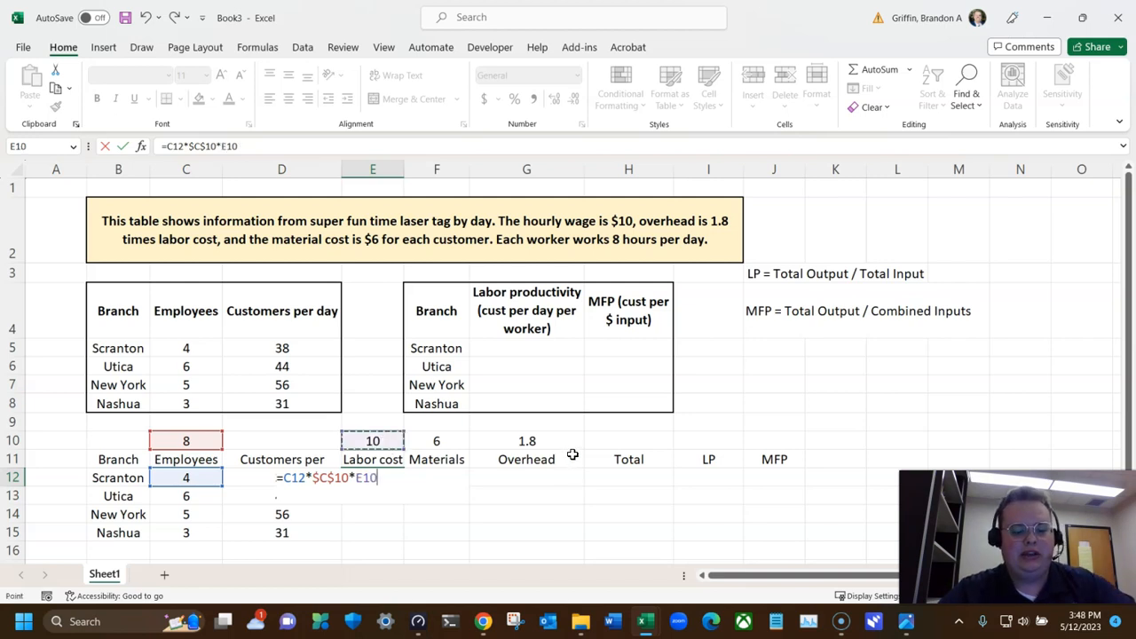
key("F4")
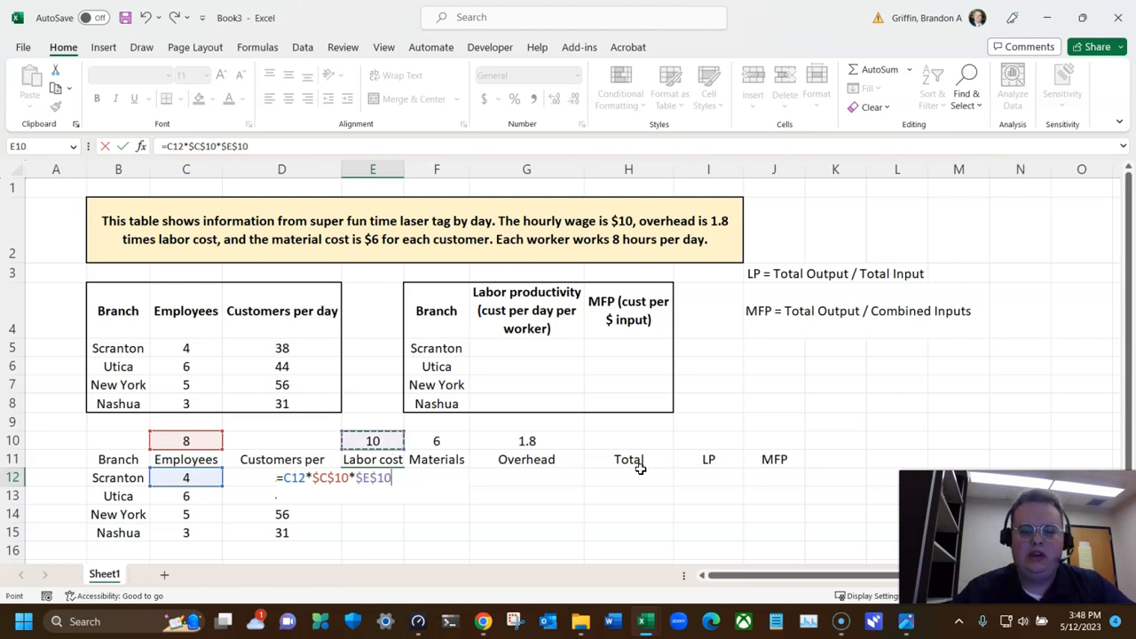
key("Return")
Step: Fill the labor cost formula from E12 down through E15 for the remaining branches
key("Up")
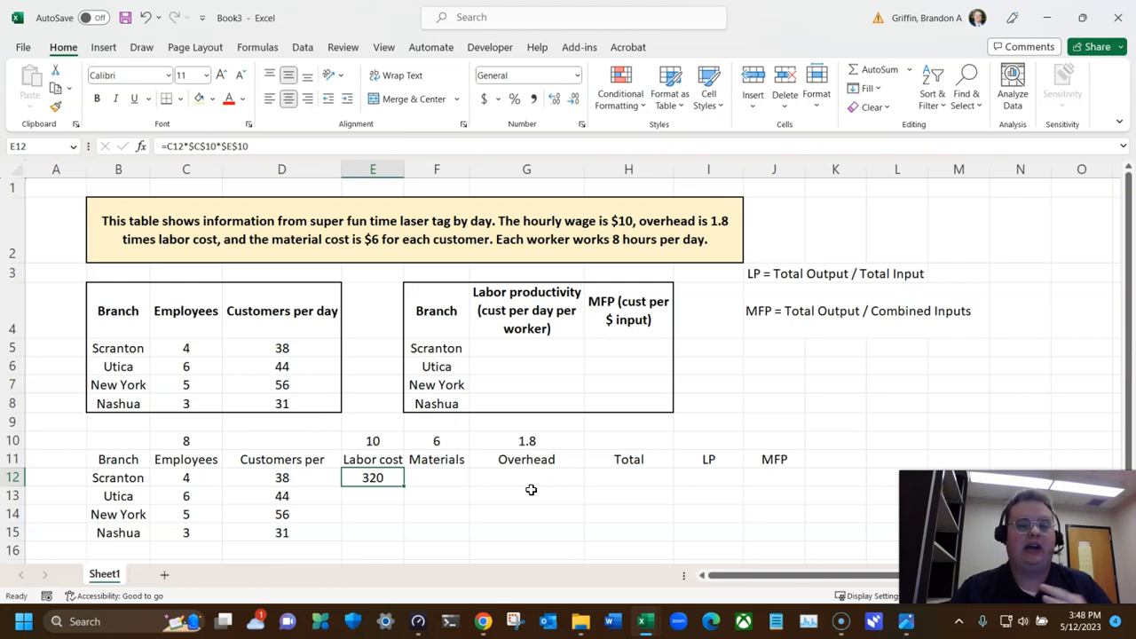
double_click(404, 484)
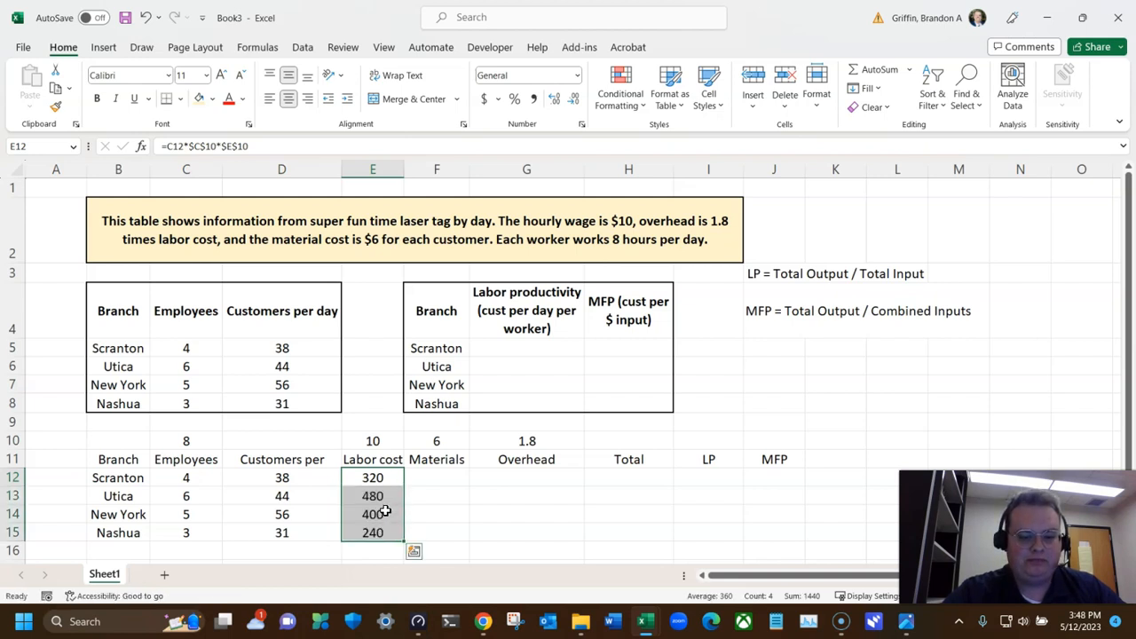
left_click(384, 511)
Step: Calculate Scranton's material cost in F12 with the formula =D12*$F$10, keeping the per-customer cost reference absolute
left_click(454, 479)
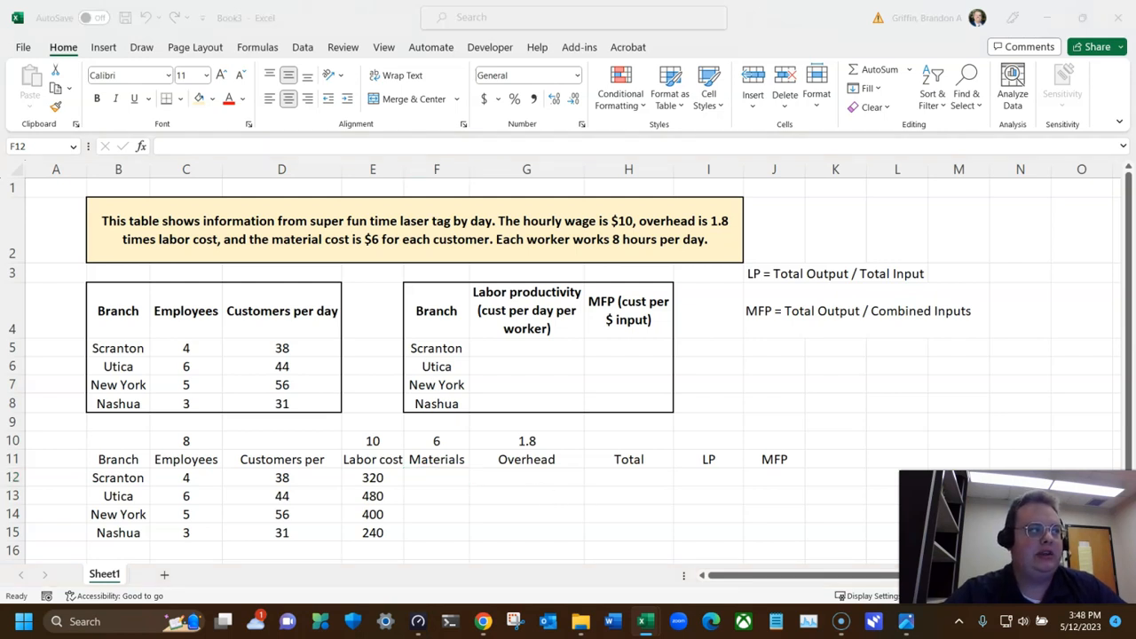
left_click(414, 482)
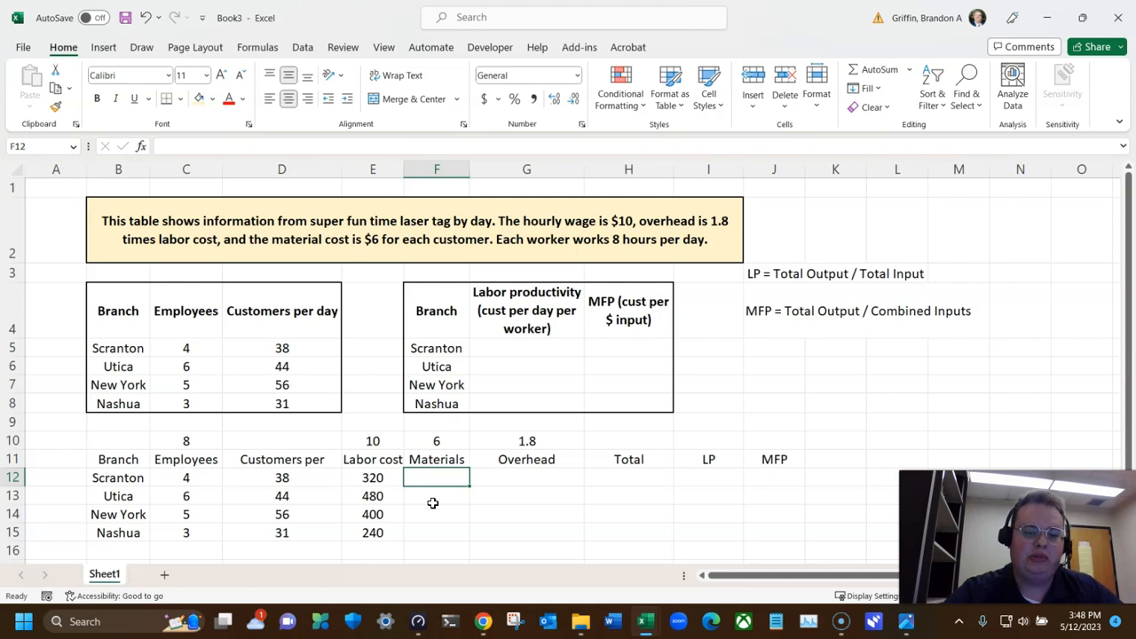
type("=")
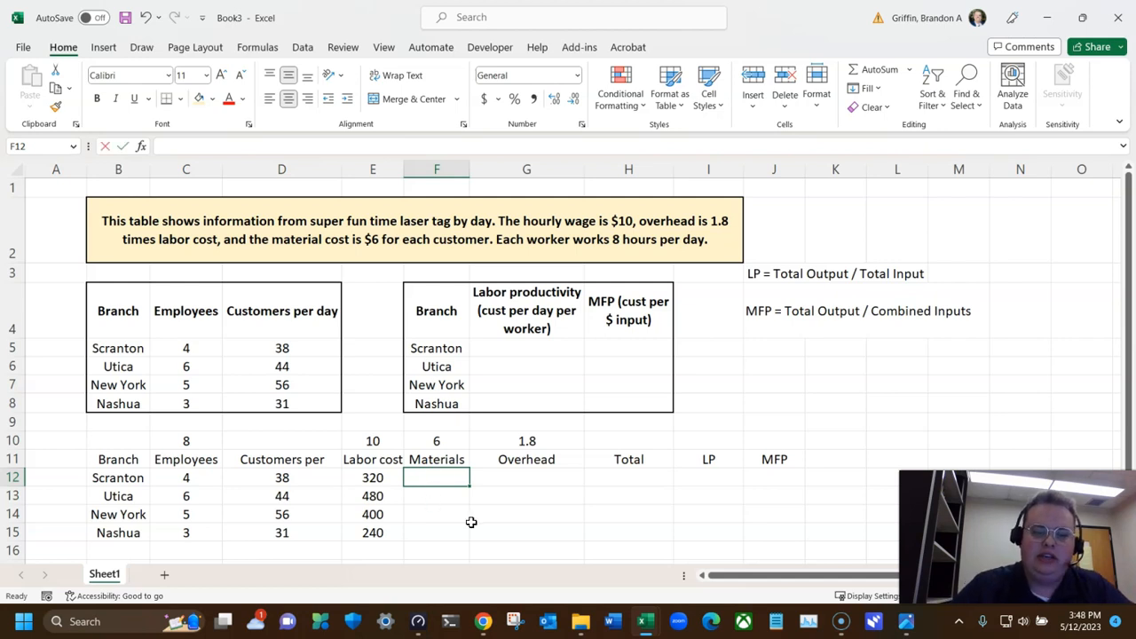
key("Left")
key("Left")
type("*")
key("Up")
key("Up")
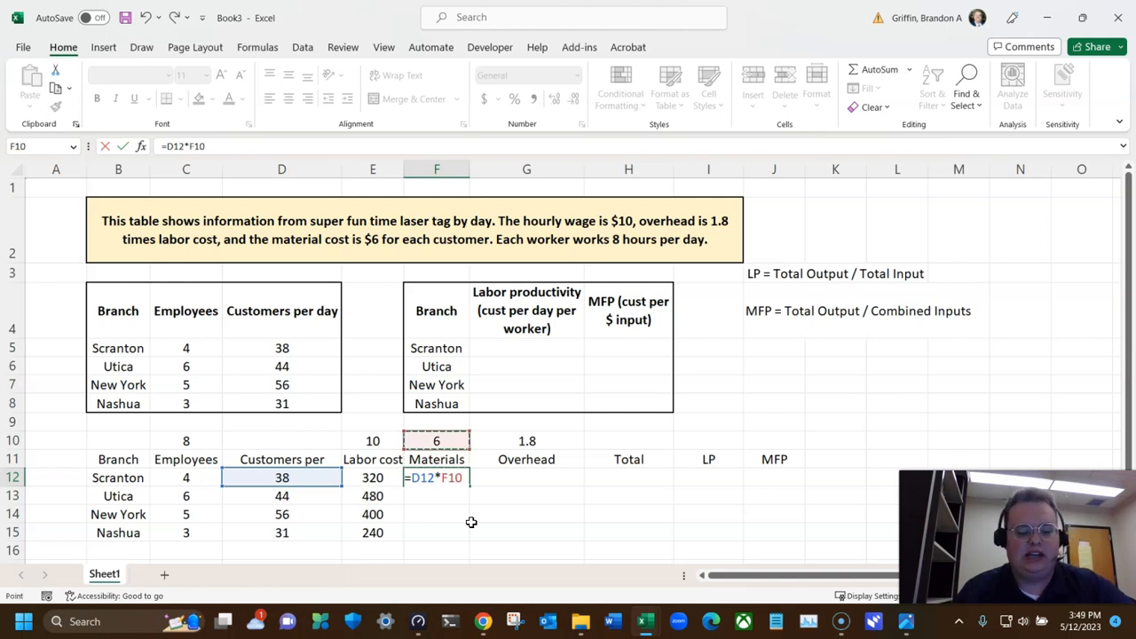
key("F4")
key("Return")
Step: Fill the Materials formula from F12 down through F15 and check the cell references in F12's formula
key("Up")
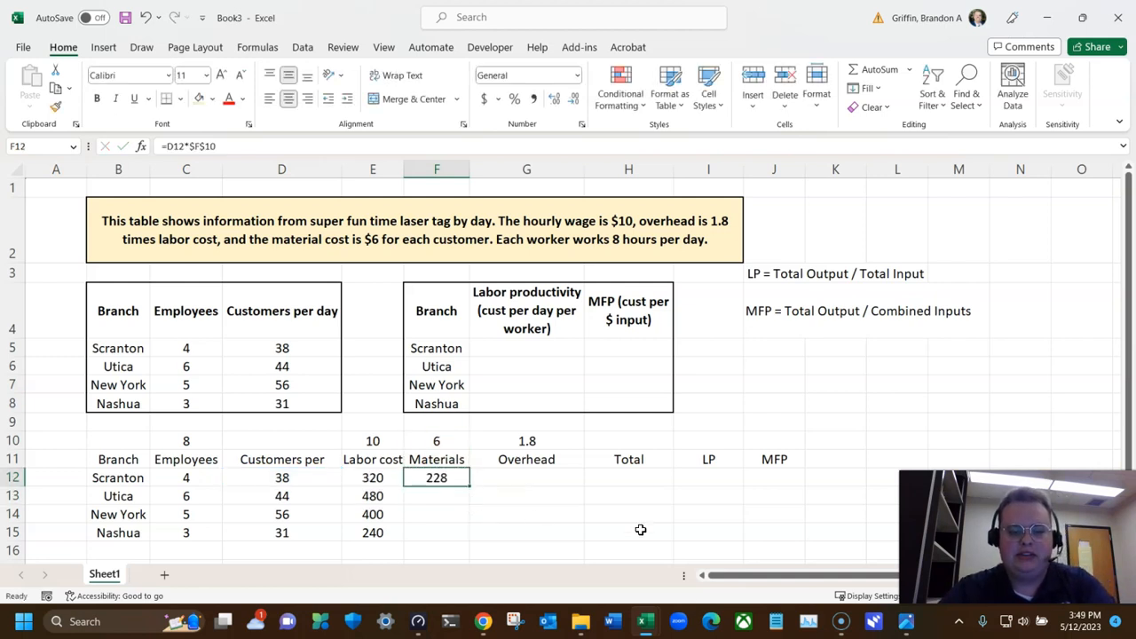
double_click(469, 486)
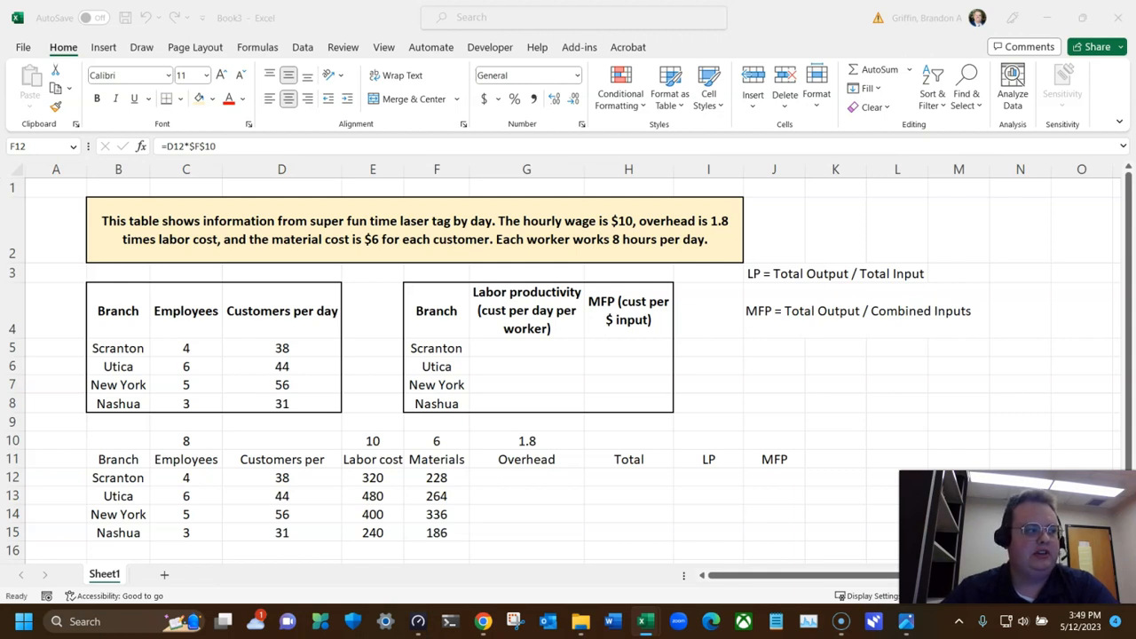
left_click(444, 478)
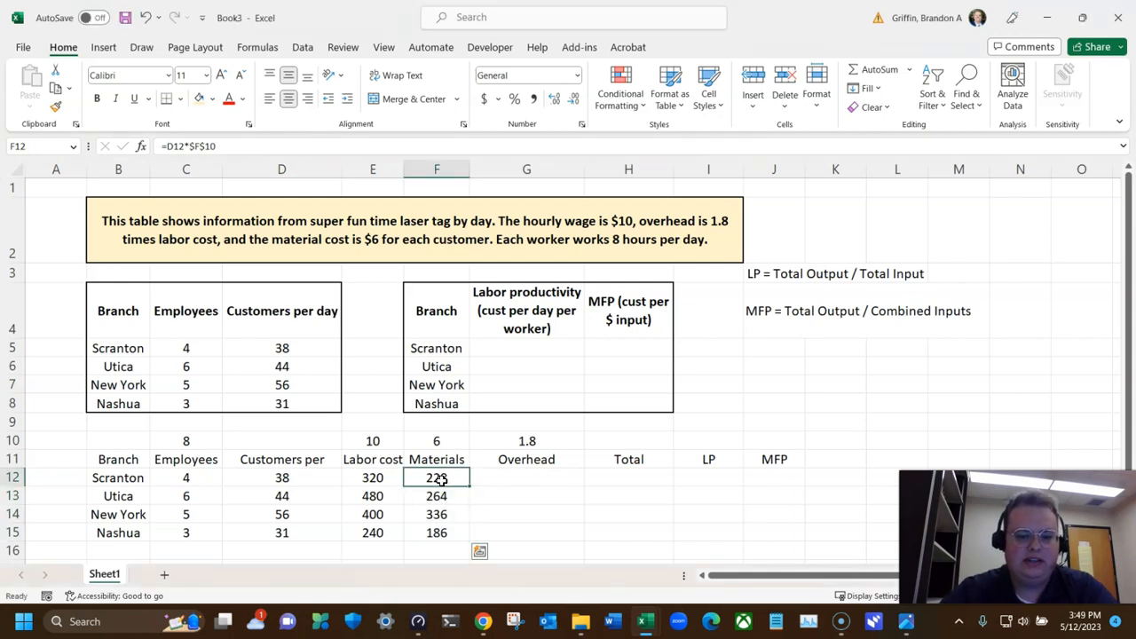
left_click(239, 144)
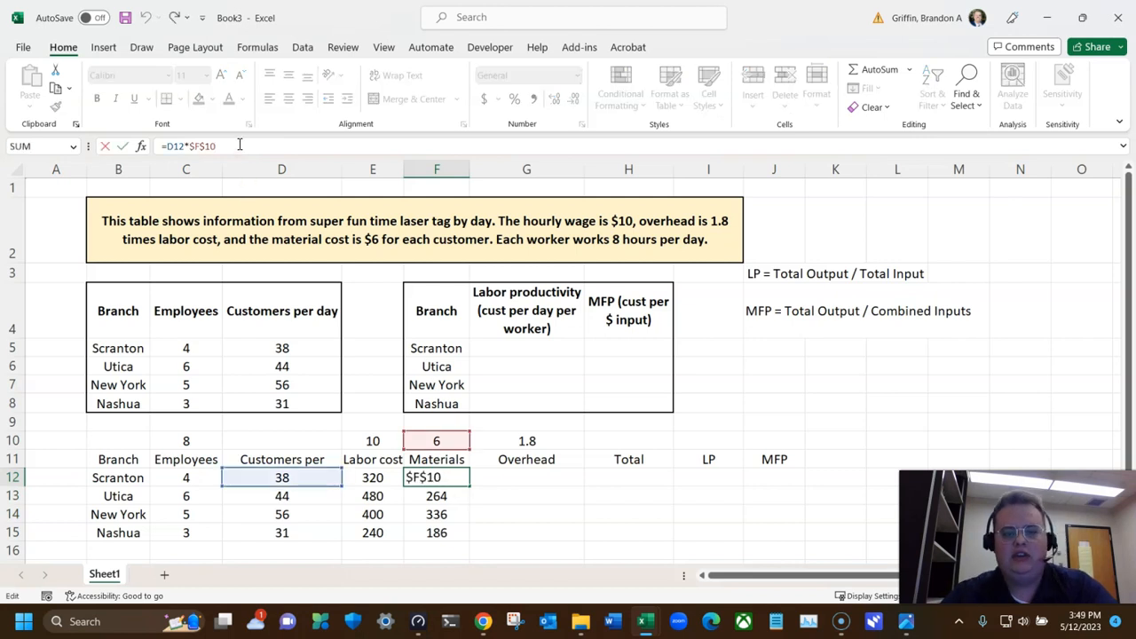
key("Return")
key("Up")
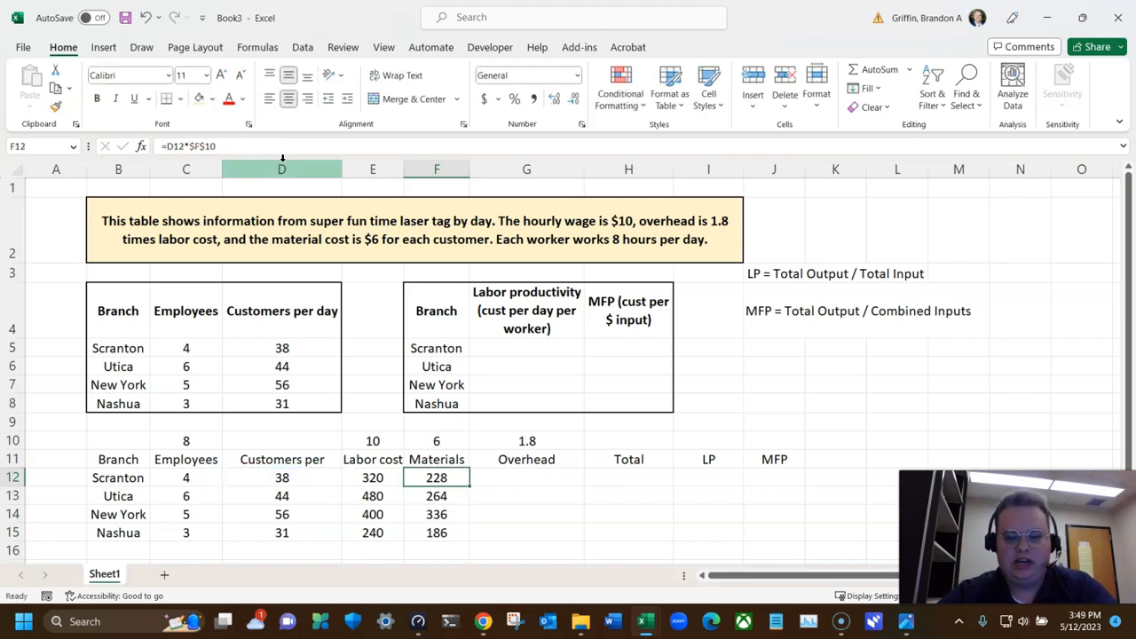
Step: Calculate Scranton's overhead in G12 with the formula =E12*$G$10, keeping the overhead factor reference absolute
key("Right")
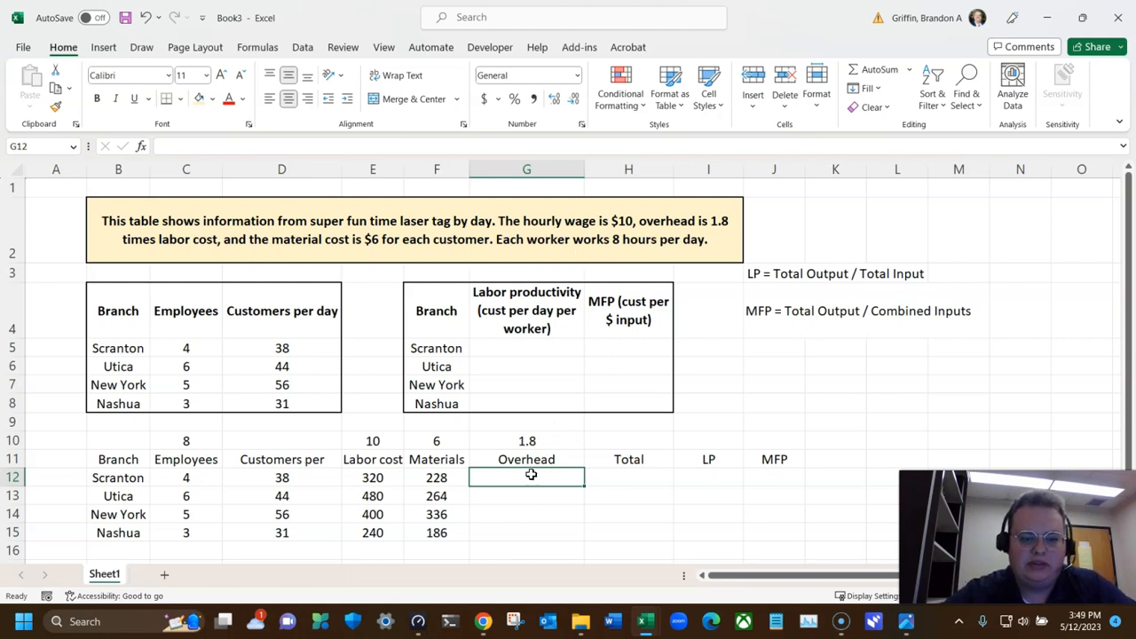
type("=E12*")
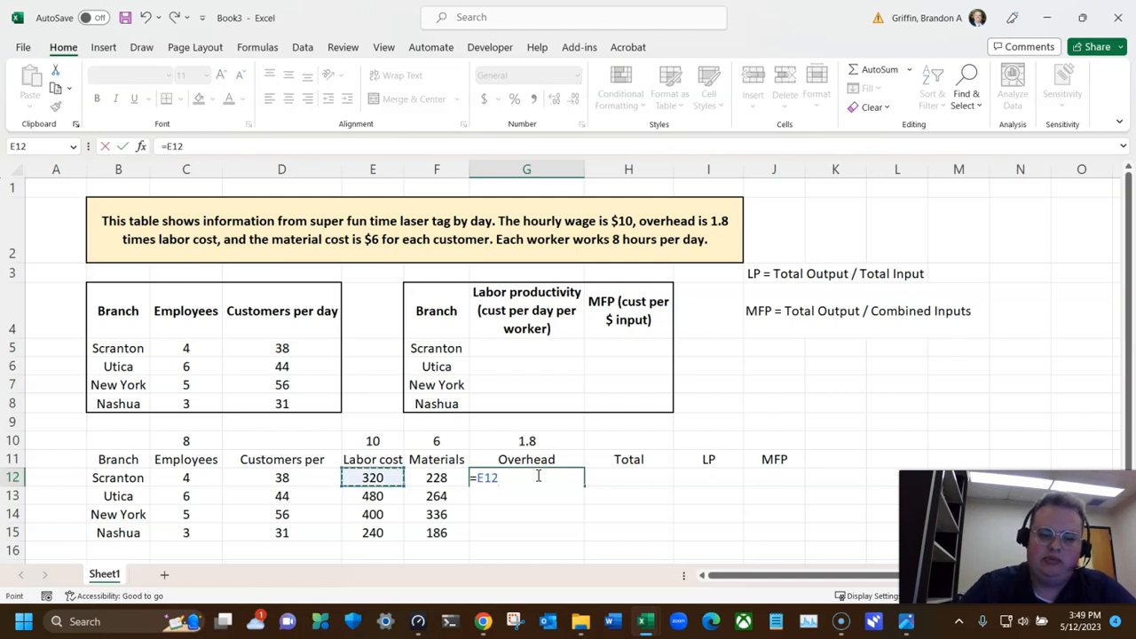
key("Up")
key("Up")
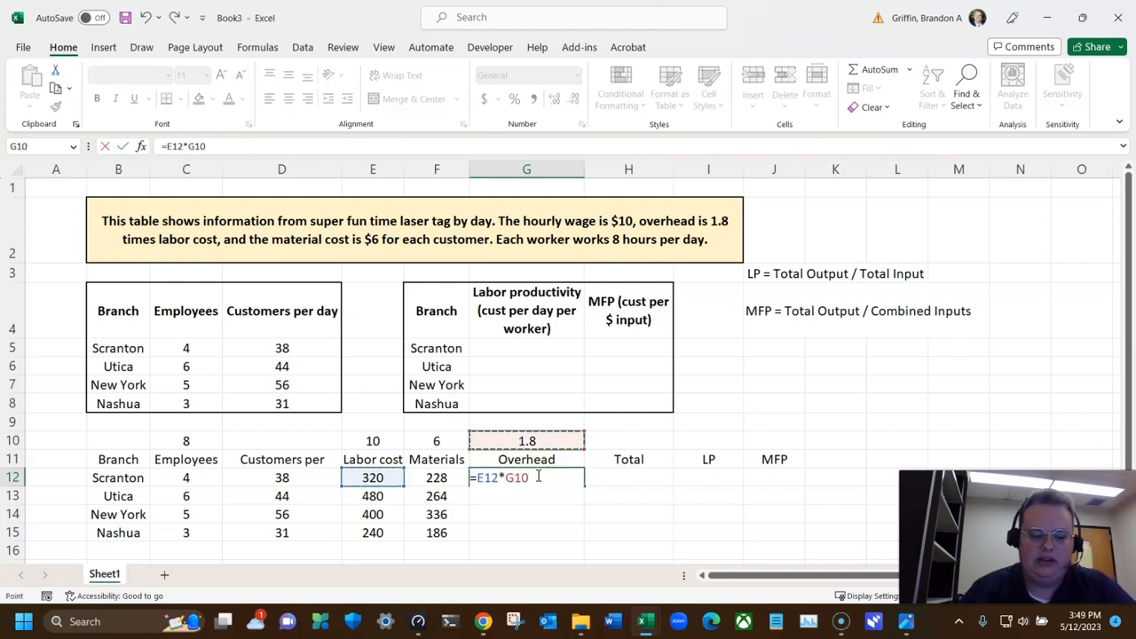
key("F4")
key("Return")
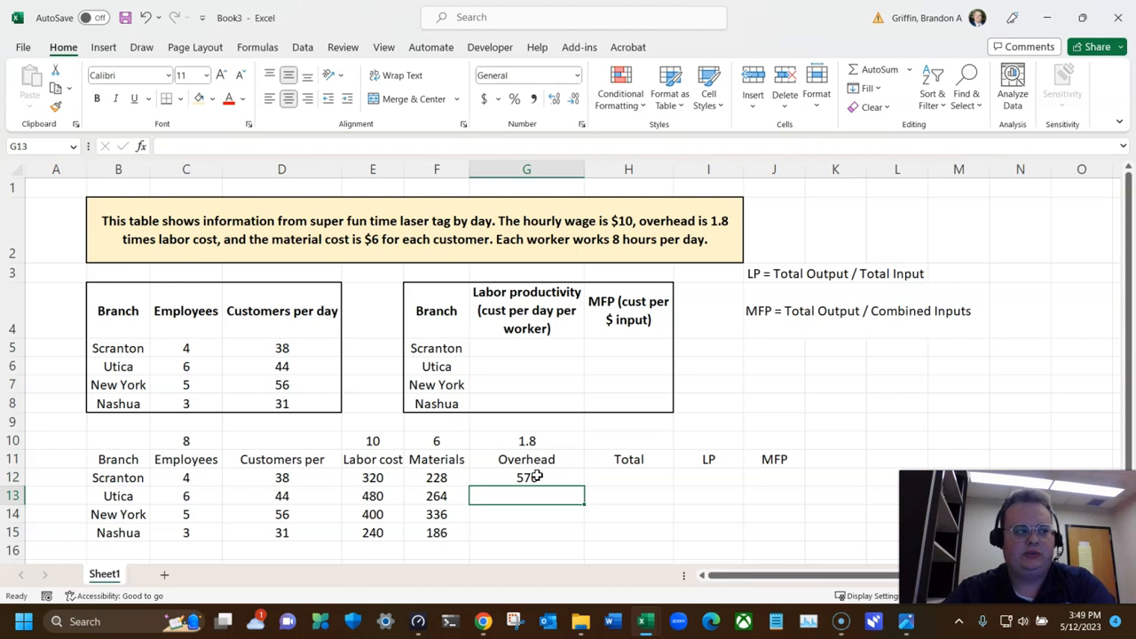
key("Up")
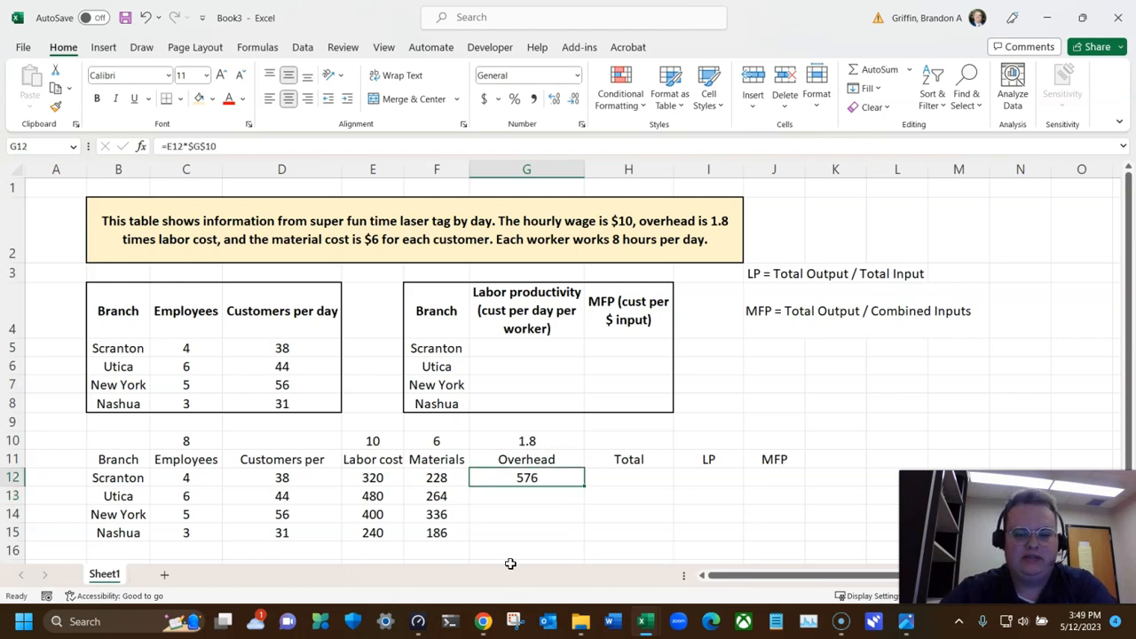
Step: Fill the Overhead formula down through G15 and format E12:G15 as dollar amounts without decimals
double_click(586, 487)
left_click_drag(371, 475, 519, 533)
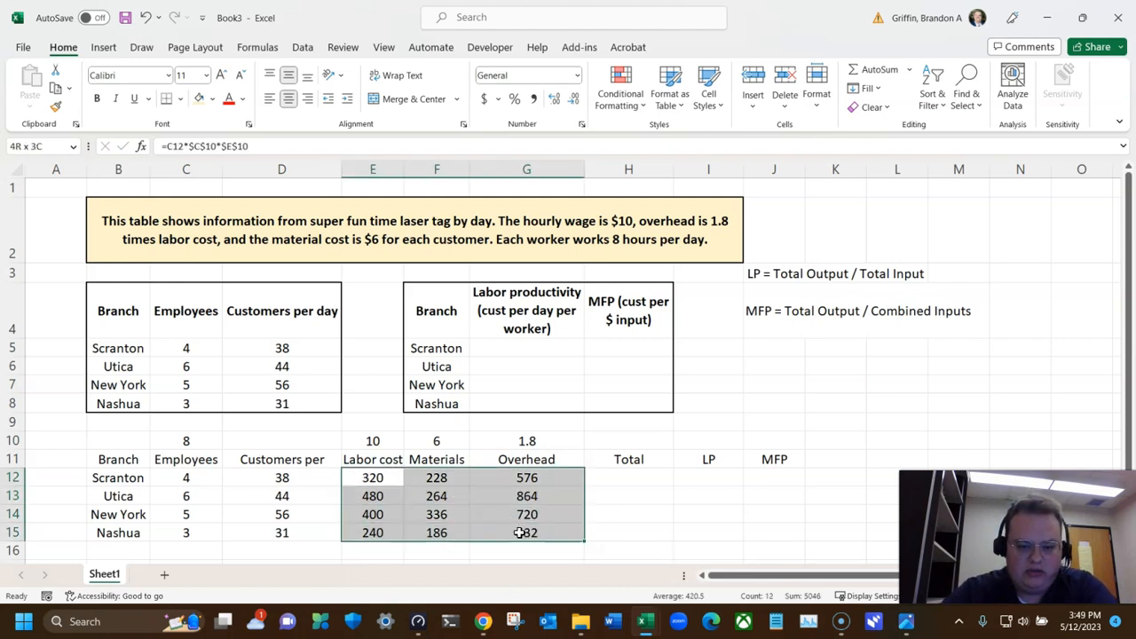
left_click(485, 98)
left_click(573, 99)
left_click(573, 99)
Step: Total Scranton's costs in H12 with the formula =SUM(E12,F12,G12) and fill it down through H15
left_click(651, 475)
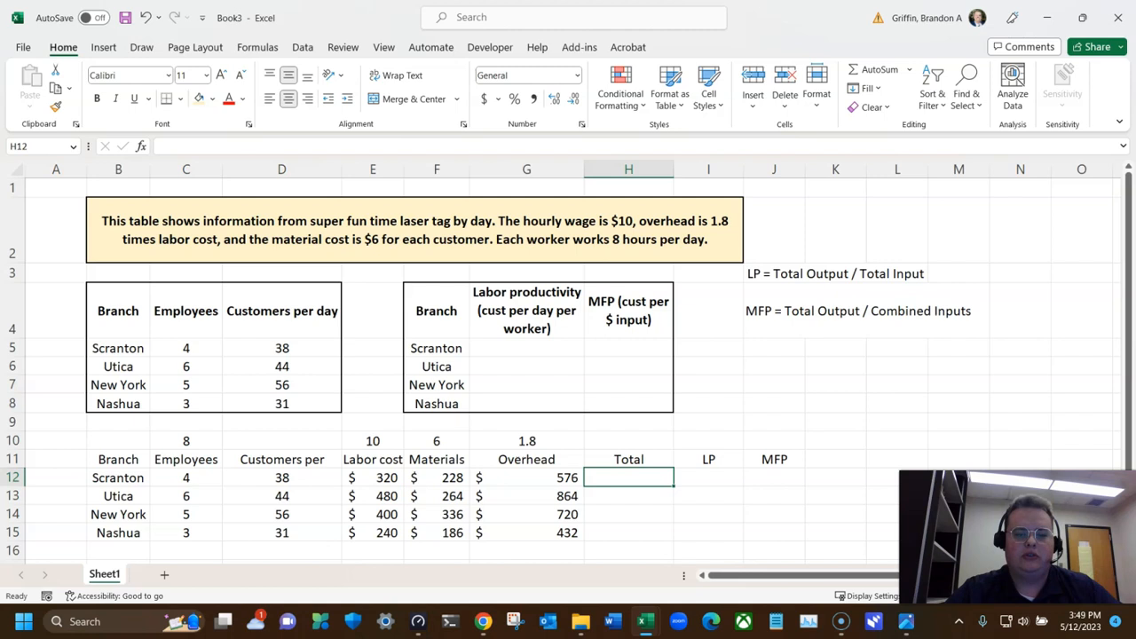
type("=sum")
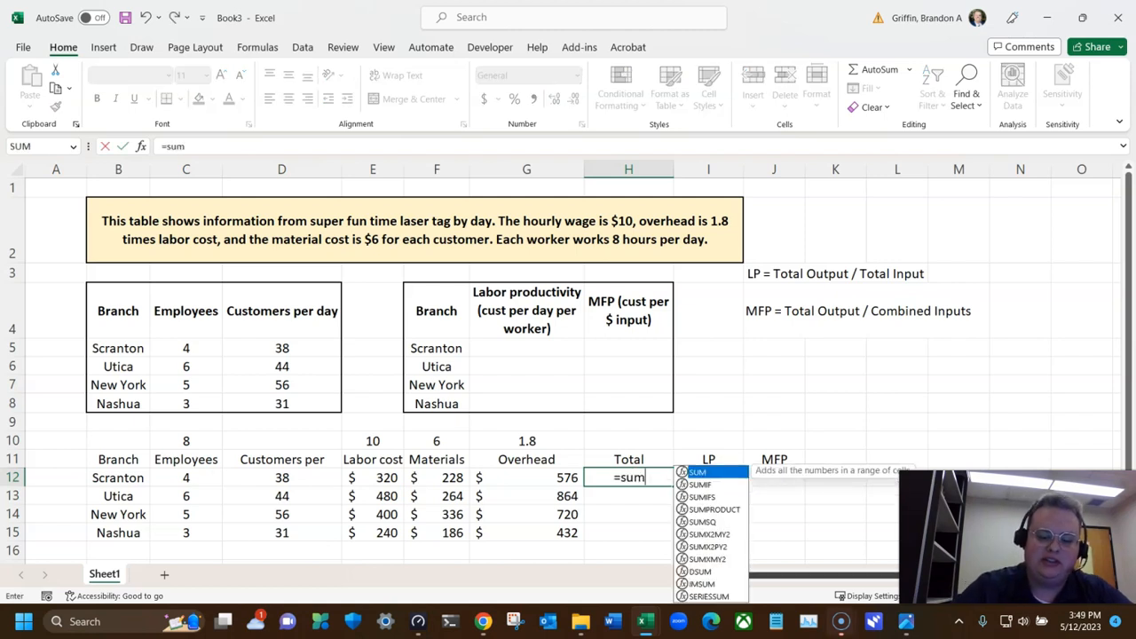
type("(")
key("Left")
key("Left")
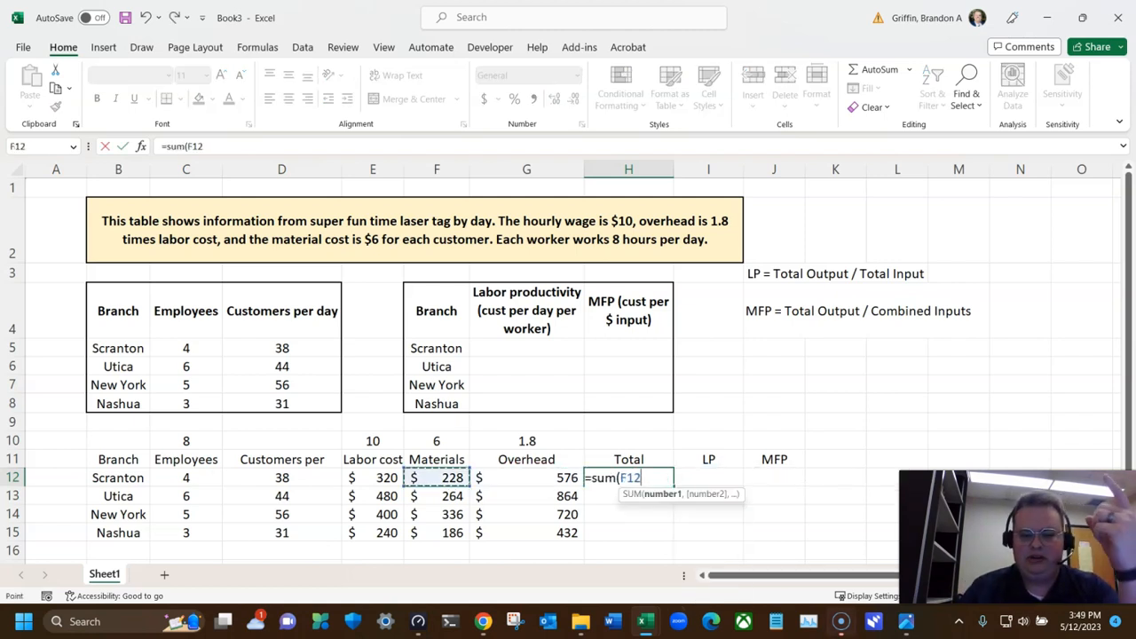
key("Left")
type(",")
key("Left")
key("Left")
type(",")
key("Left")
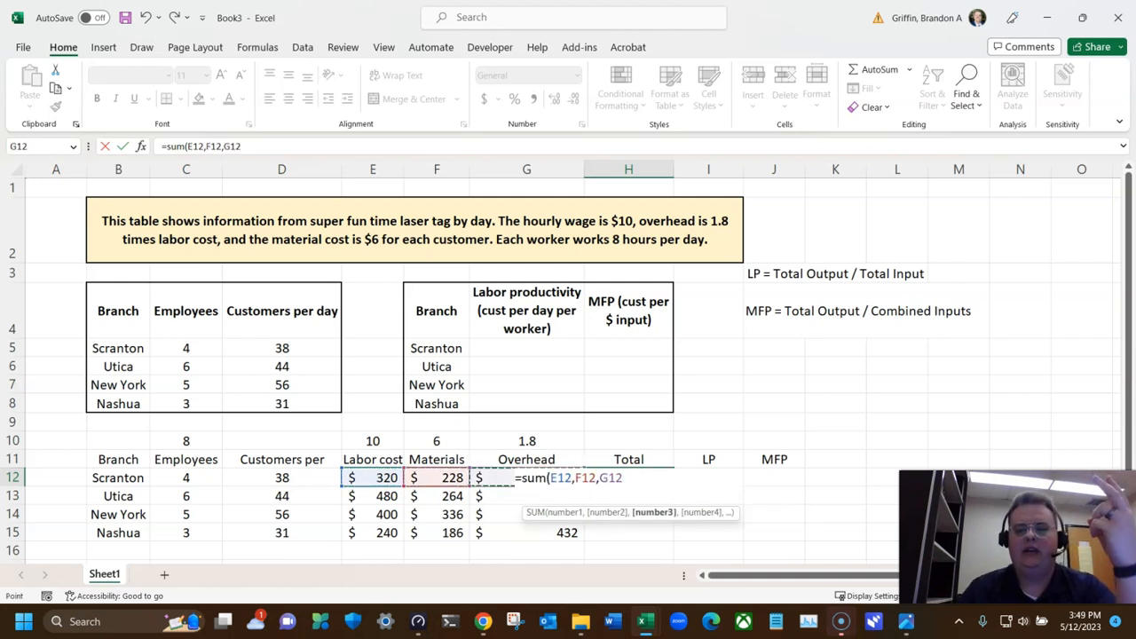
type(")")
key("Return")
key("Up")
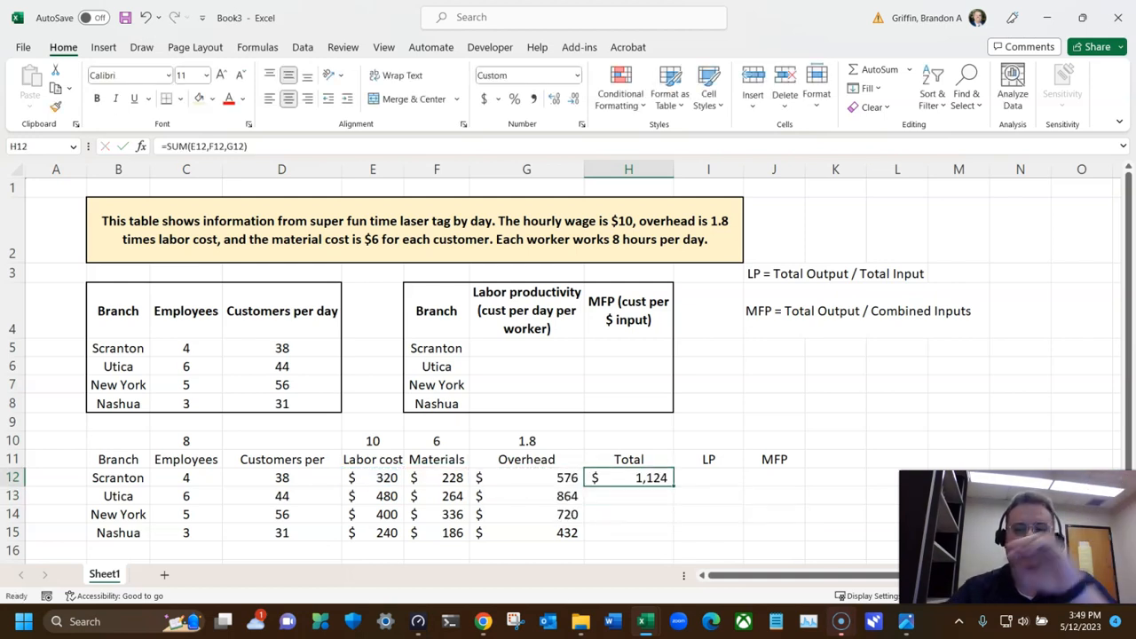
double_click(673, 486)
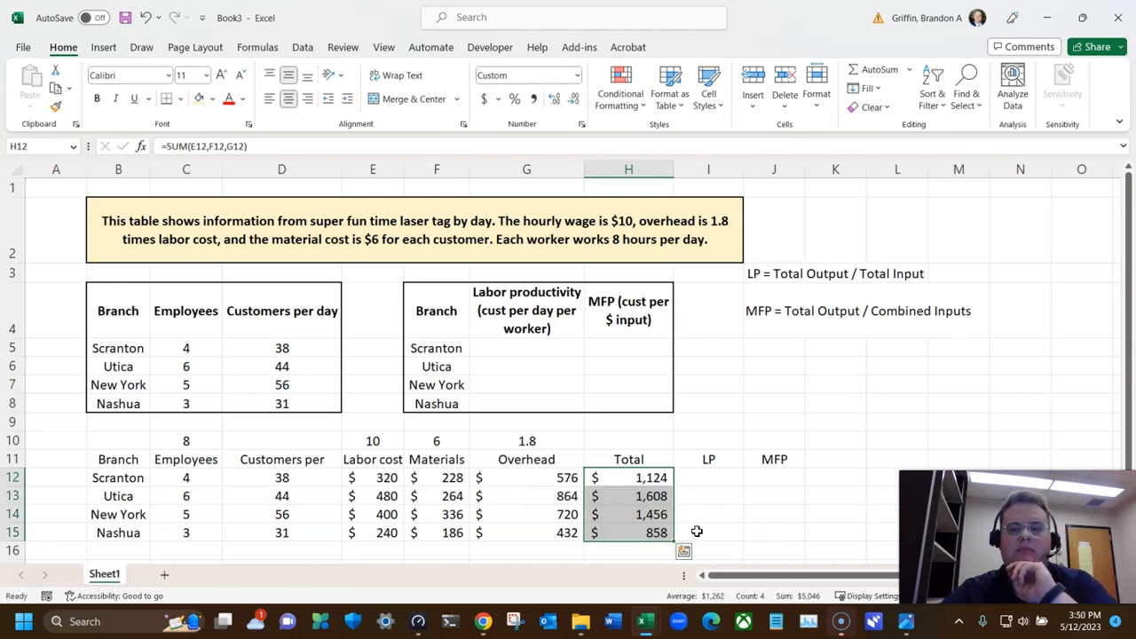
Step: Calculate Scranton's labor productivity in I12 with the formula =D12/C12, dividing customers by employees
left_click(717, 480)
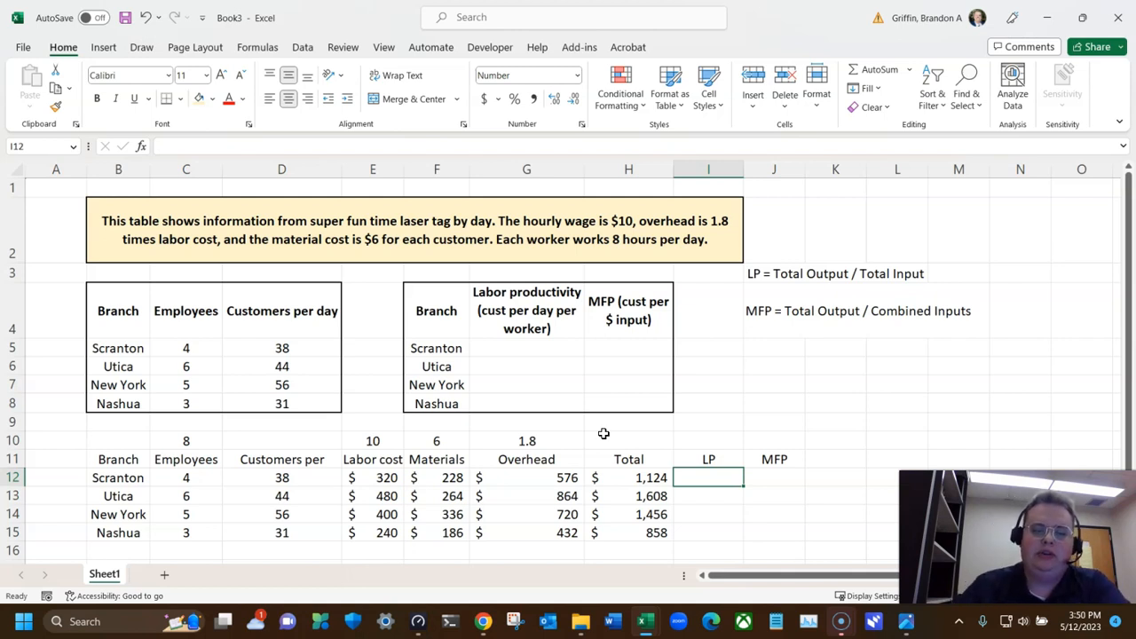
type("=")
key("Left")
key("Left")
key("Left")
key("Left")
key("Left")
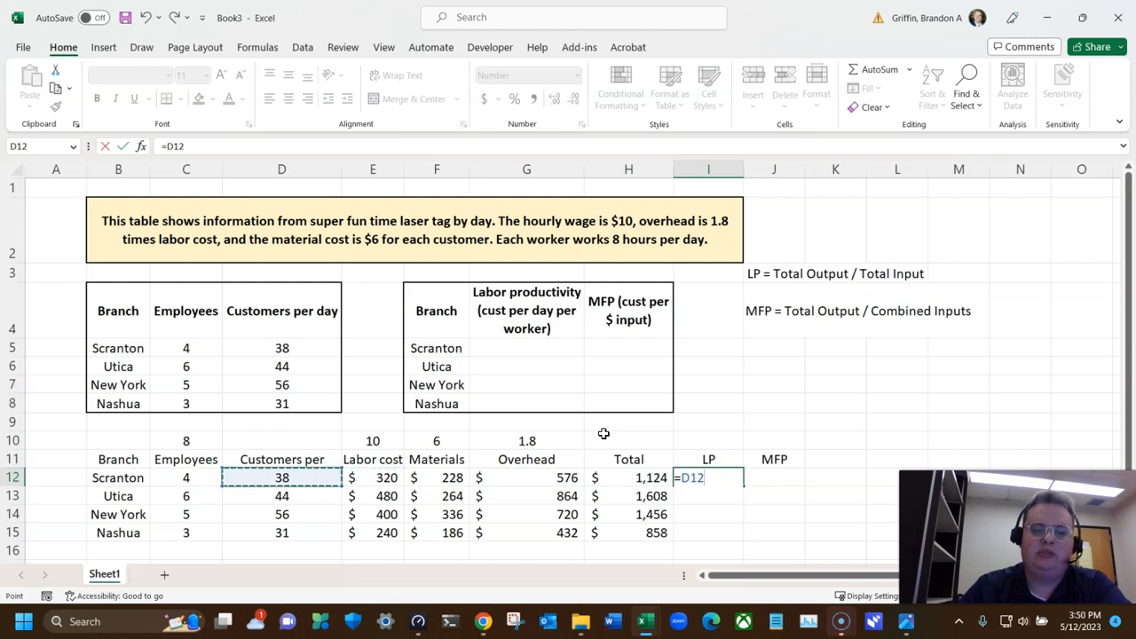
type("/")
key("Left")
key("Left")
key("Left")
key("Left")
key("Left")
key("Left")
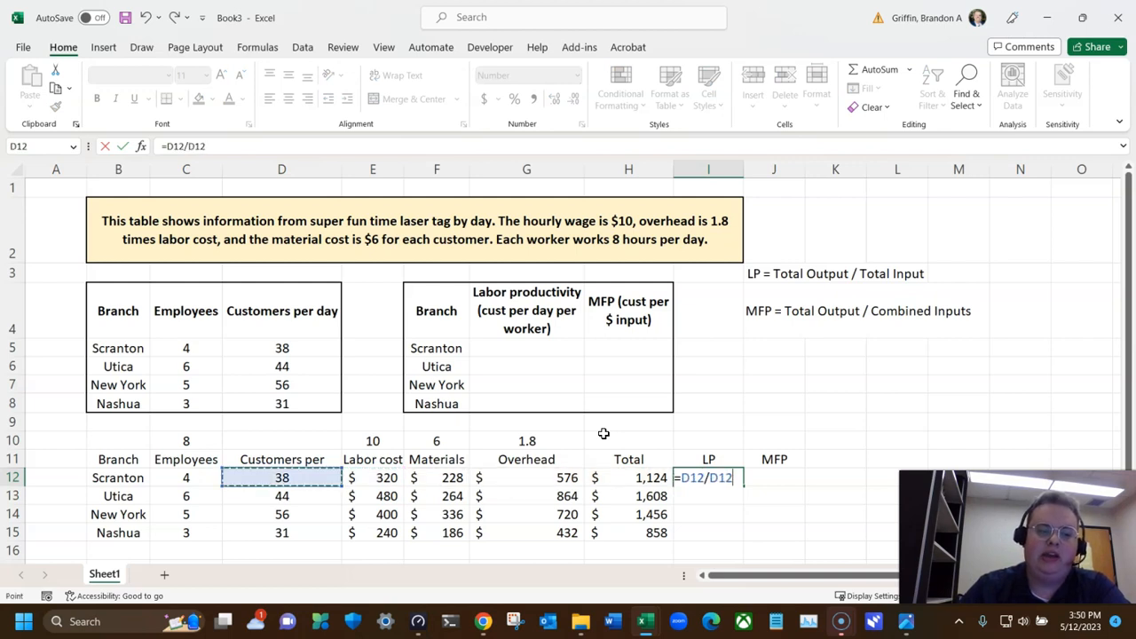
key("Return")
key("Up")
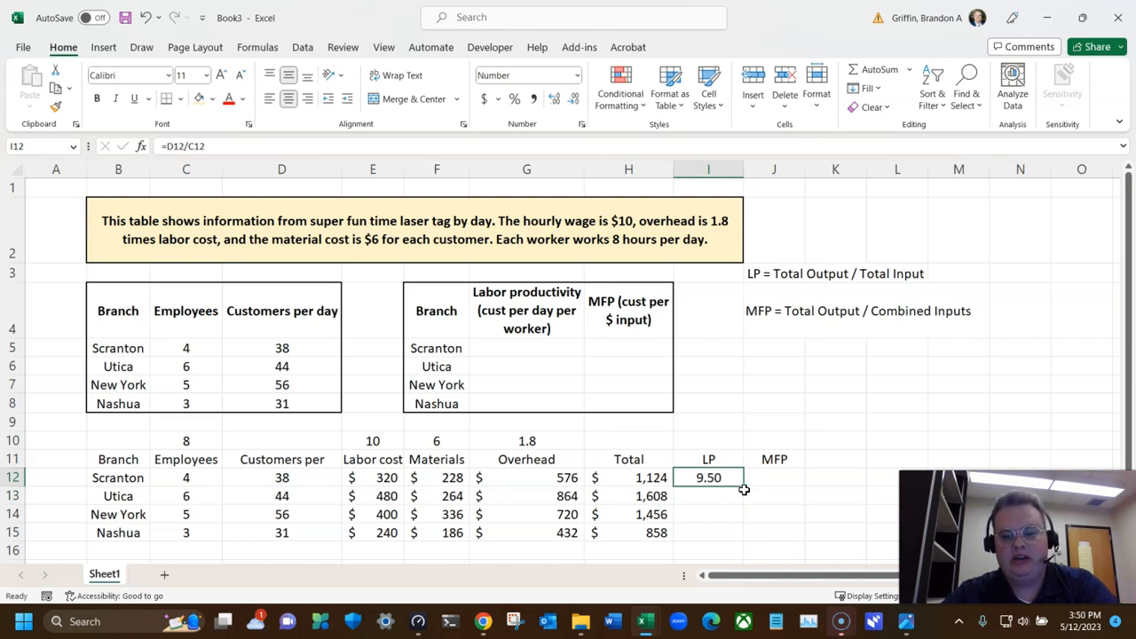
Step: Fill the LP formula from I12 down through I15 and check the New York and Utica results
left_click_drag(746, 487, 747, 538)
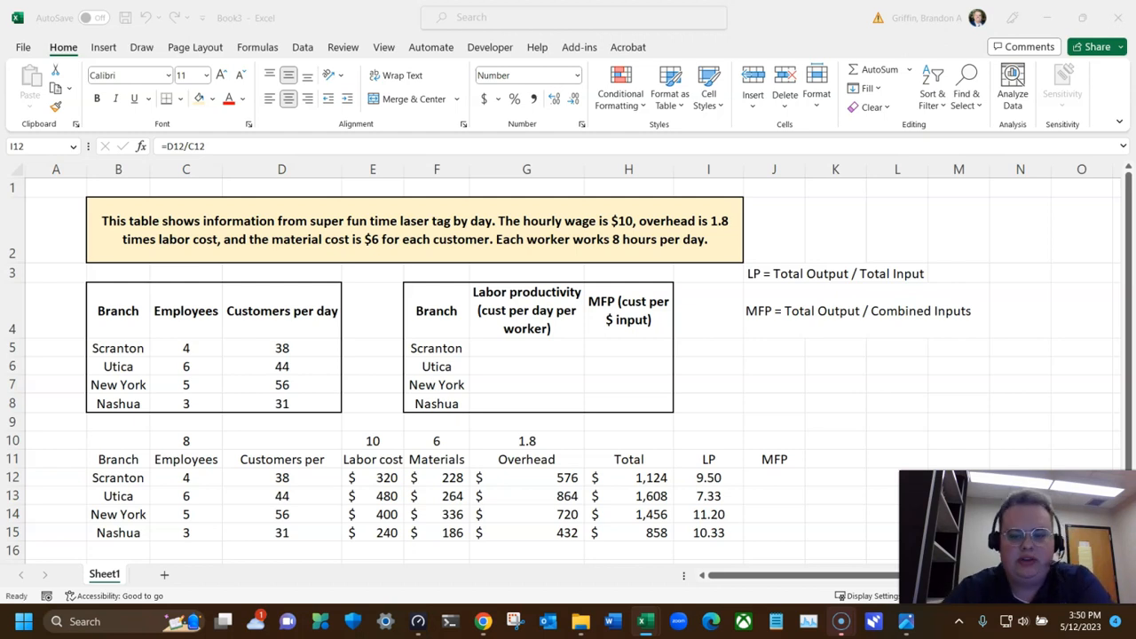
left_click_drag(708, 479, 708, 531)
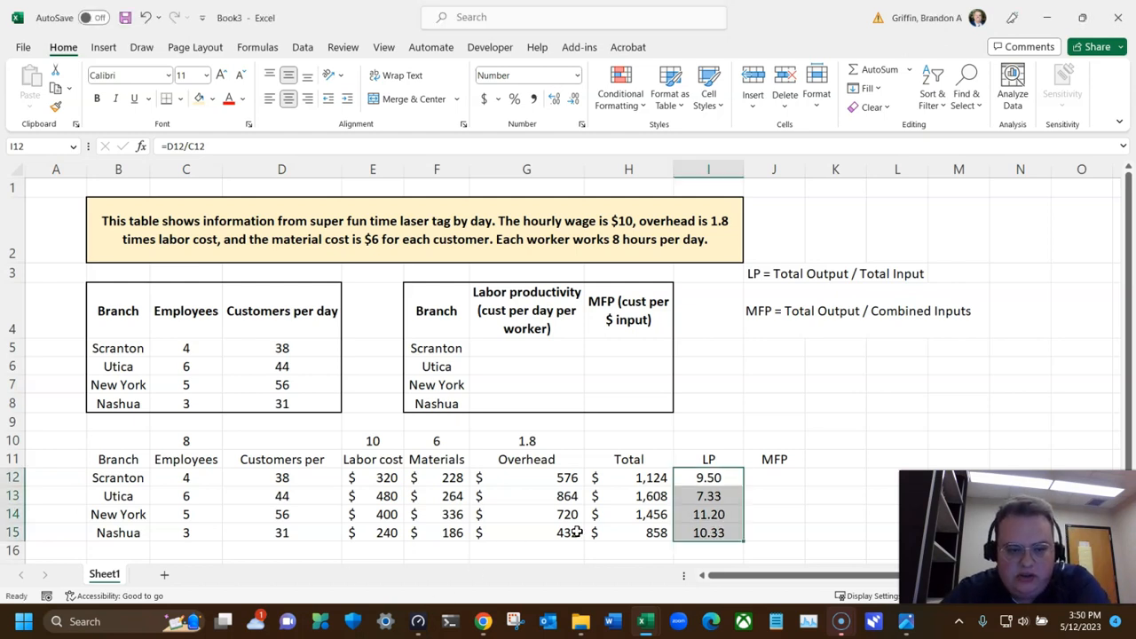
left_click(708, 518)
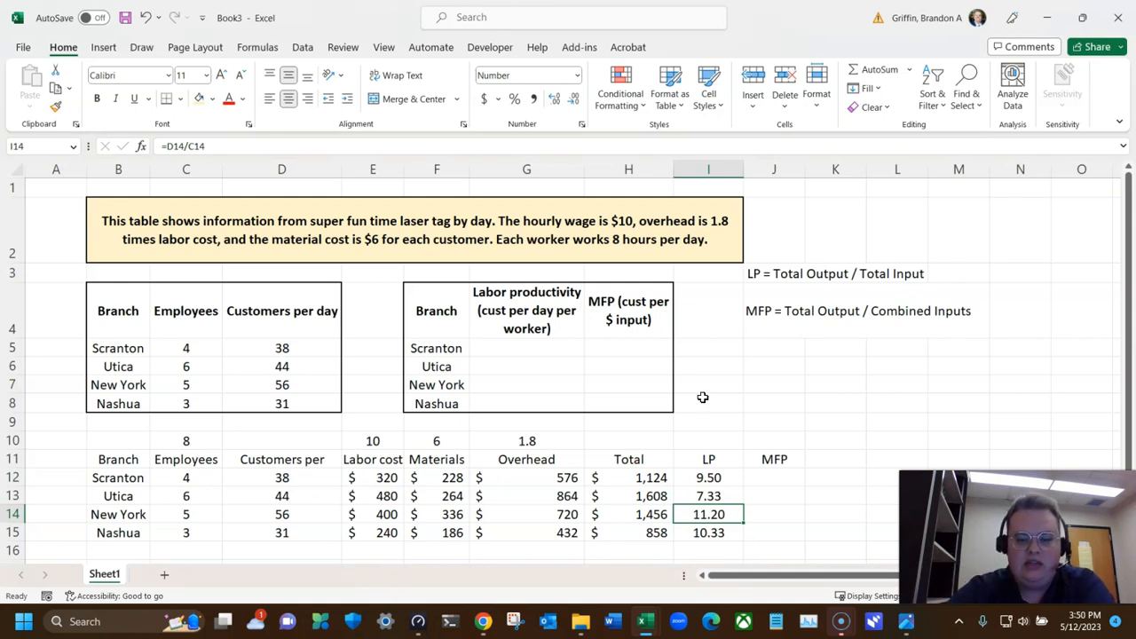
left_click(727, 498)
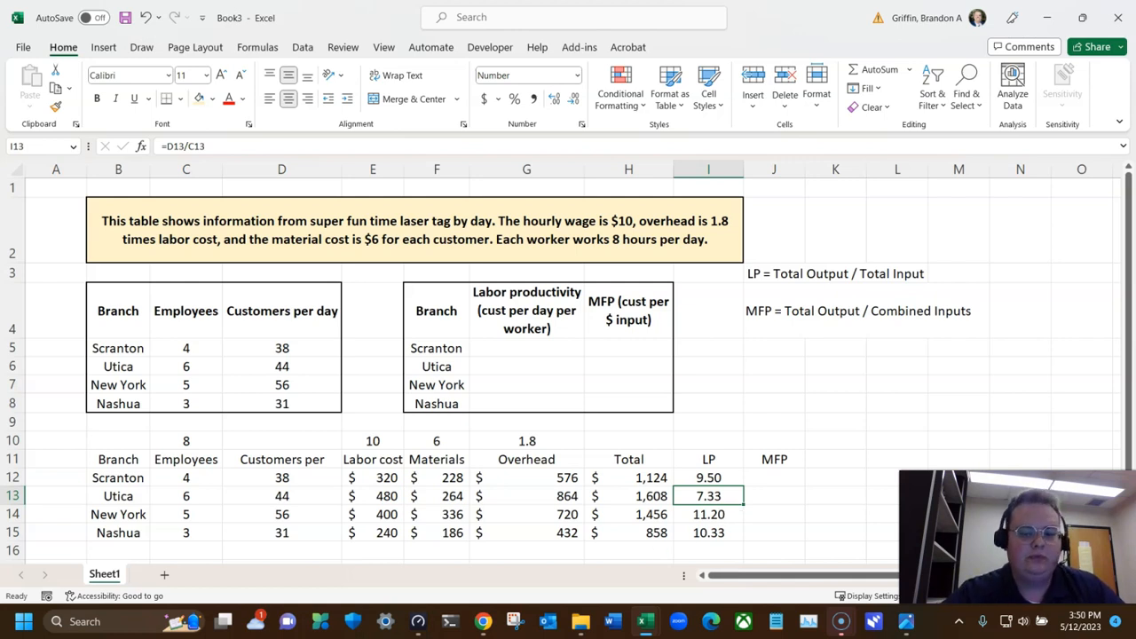
Step: Calculate Scranton's multifactor productivity in J12 with the formula =D12/H12, dividing customers by total cost
left_click(792, 475)
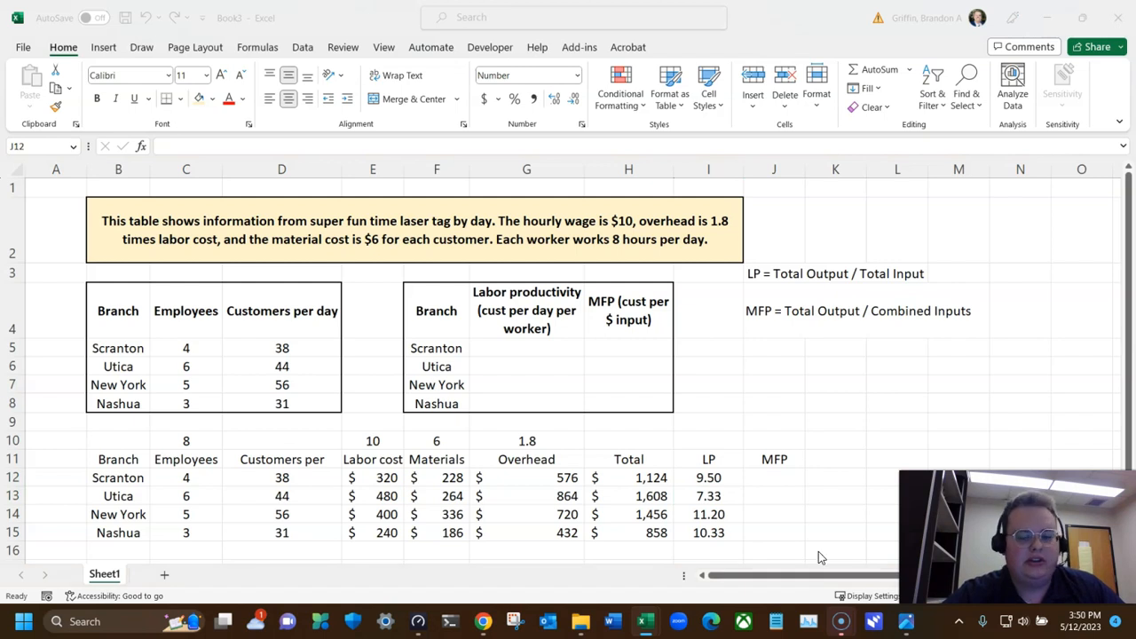
left_click(768, 476)
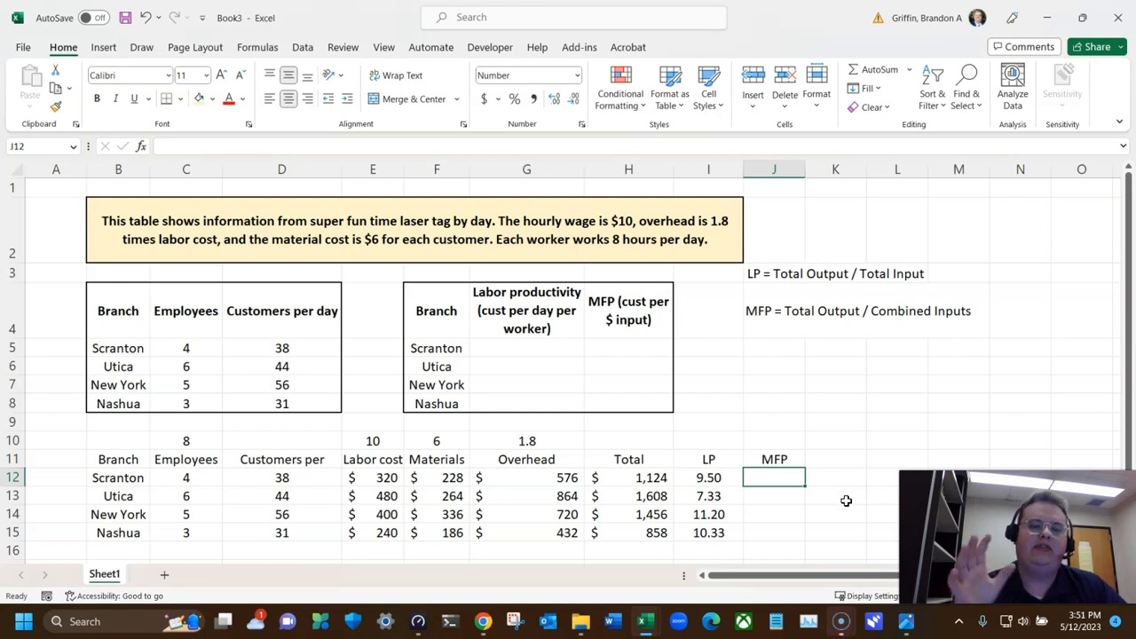
type("=")
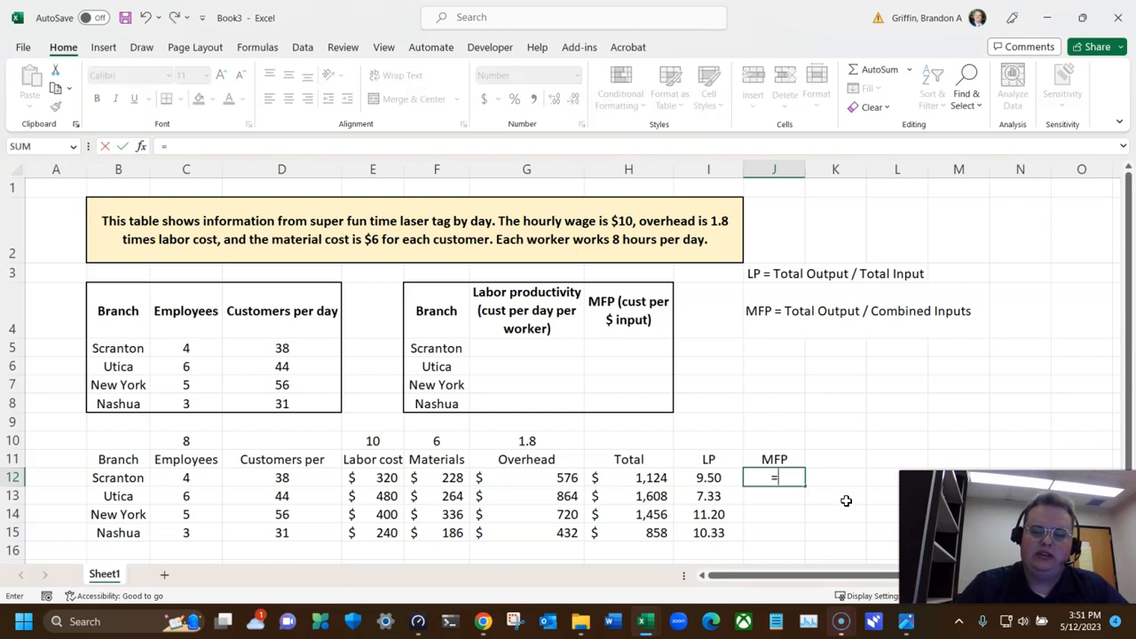
key("Left")
key("Left")
key("Left")
key("Left")
key("Left")
key("Left")
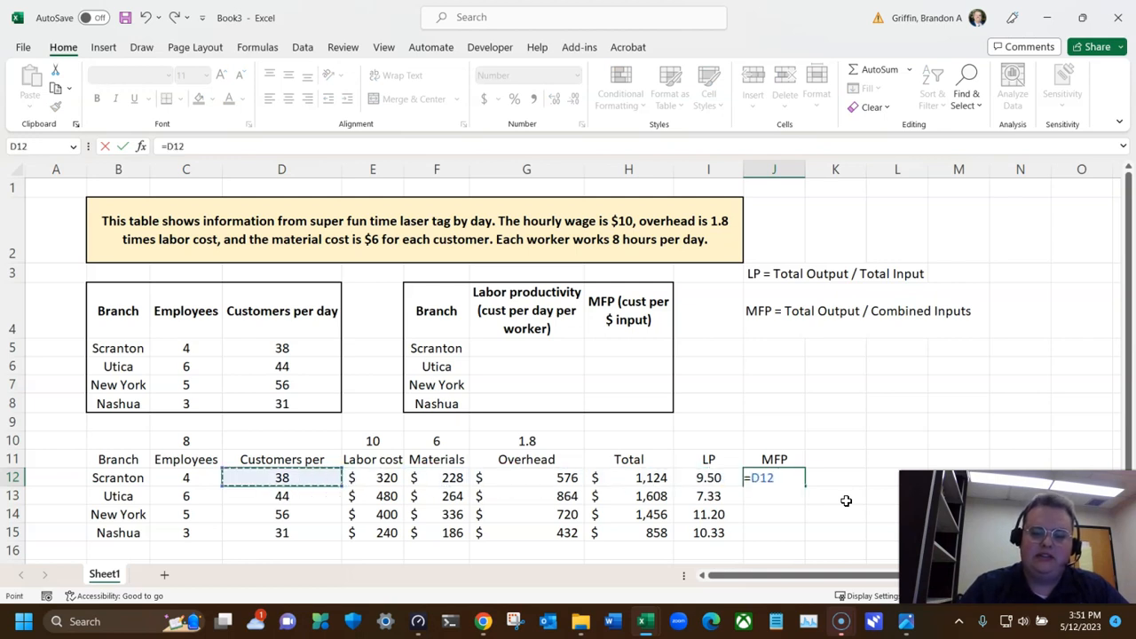
type("/")
key("Left")
key("Left")
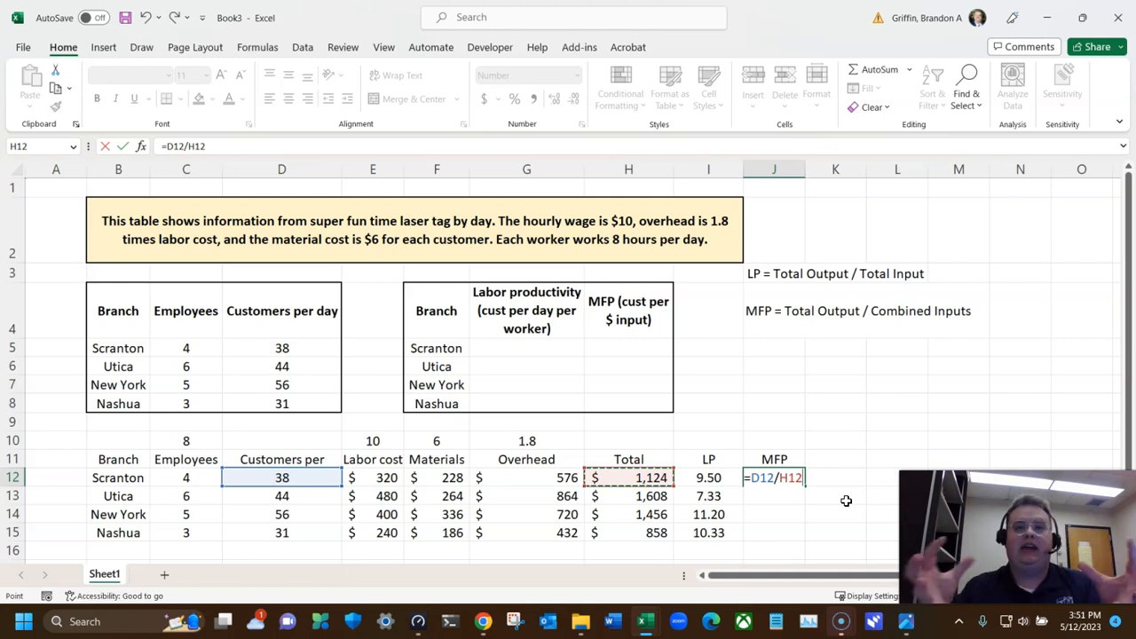
key("Return")
key("Up")
Step: Format J12 to three decimal places and fill the MFP formula down through J15
left_click(573, 98)
left_click(554, 98)
left_click(553, 98)
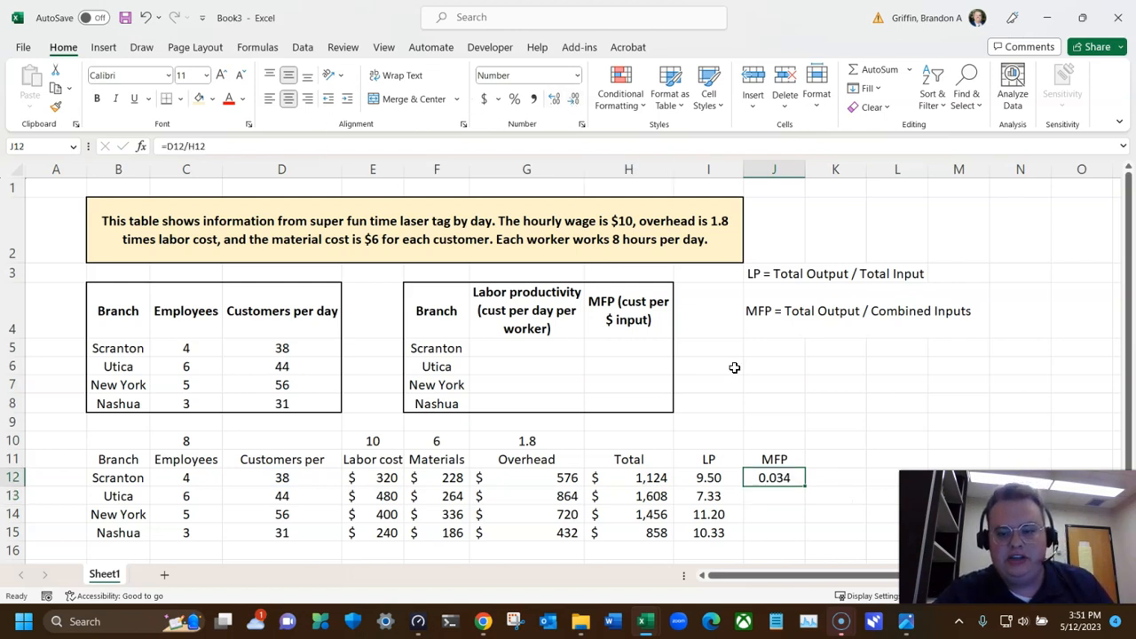
double_click(805, 489)
left_click(844, 482)
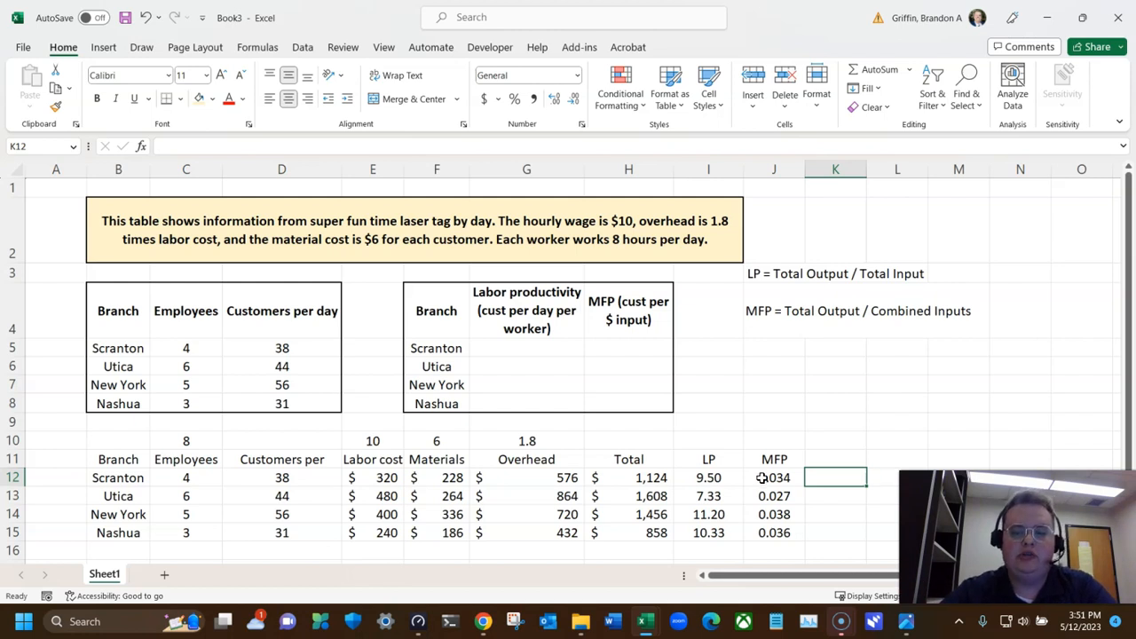
Step: Put a thick outside border around the LP and MFP columns in I11:J15
left_click_drag(699, 457, 765, 540)
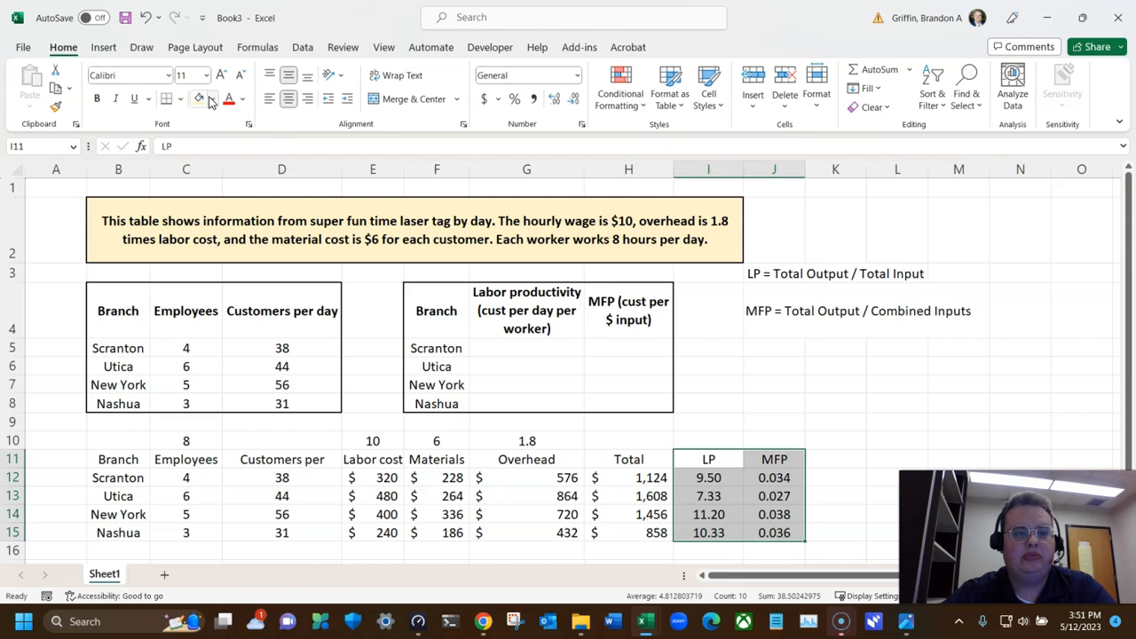
left_click(180, 99)
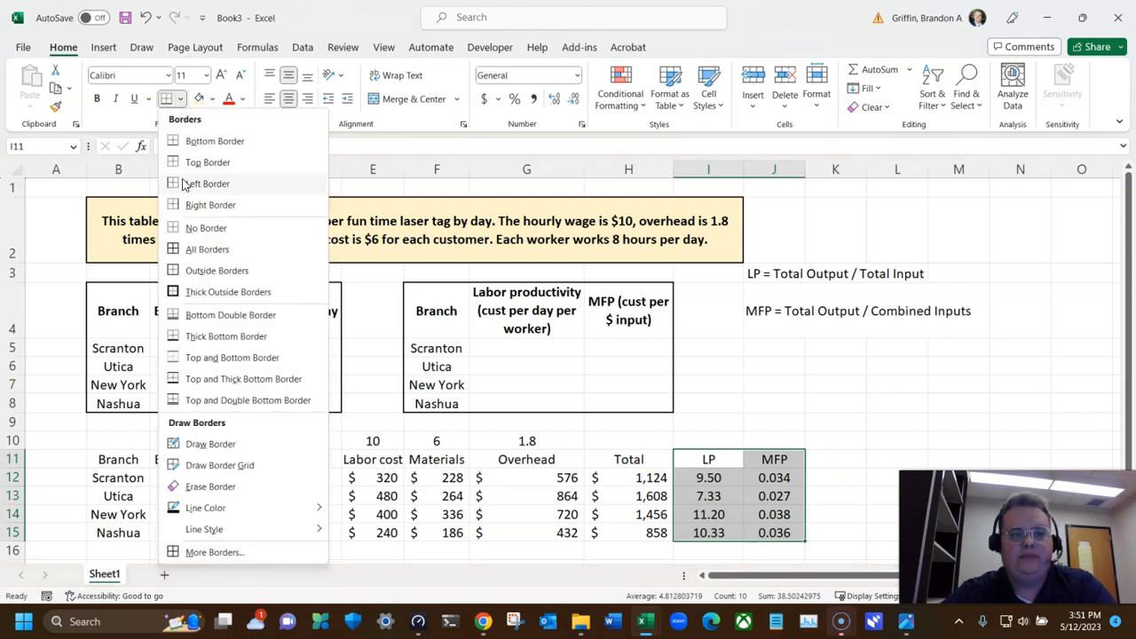
left_click(217, 289)
left_click(850, 382)
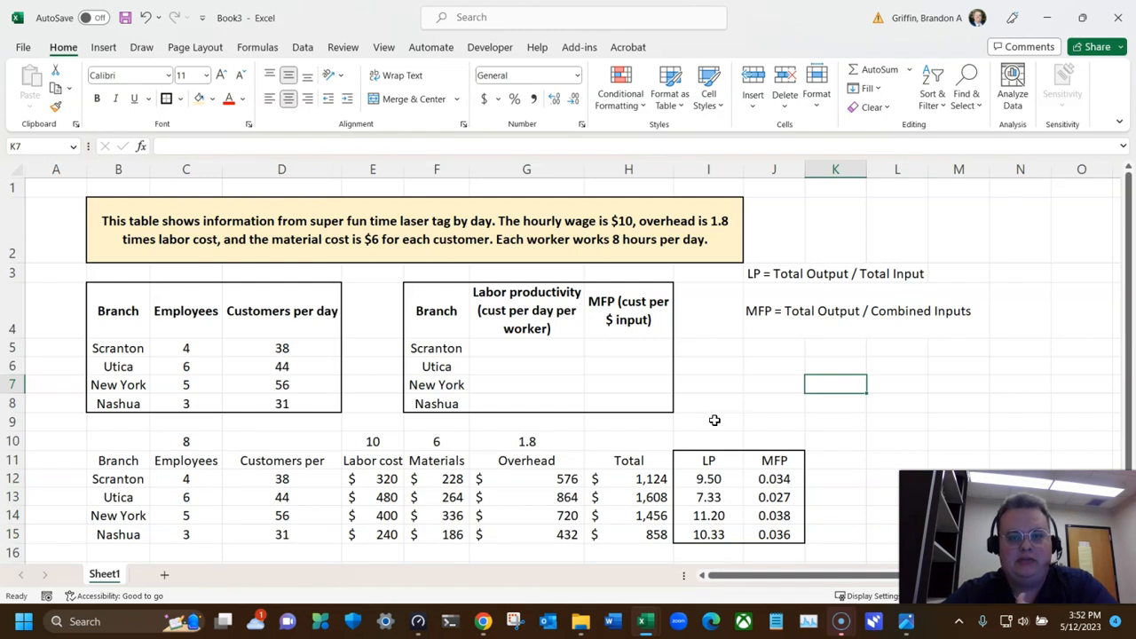
Step: Copy the LP and MFP results in I12:J15 and paste them as values into the answer table starting at G5
left_click_drag(717, 481, 774, 536)
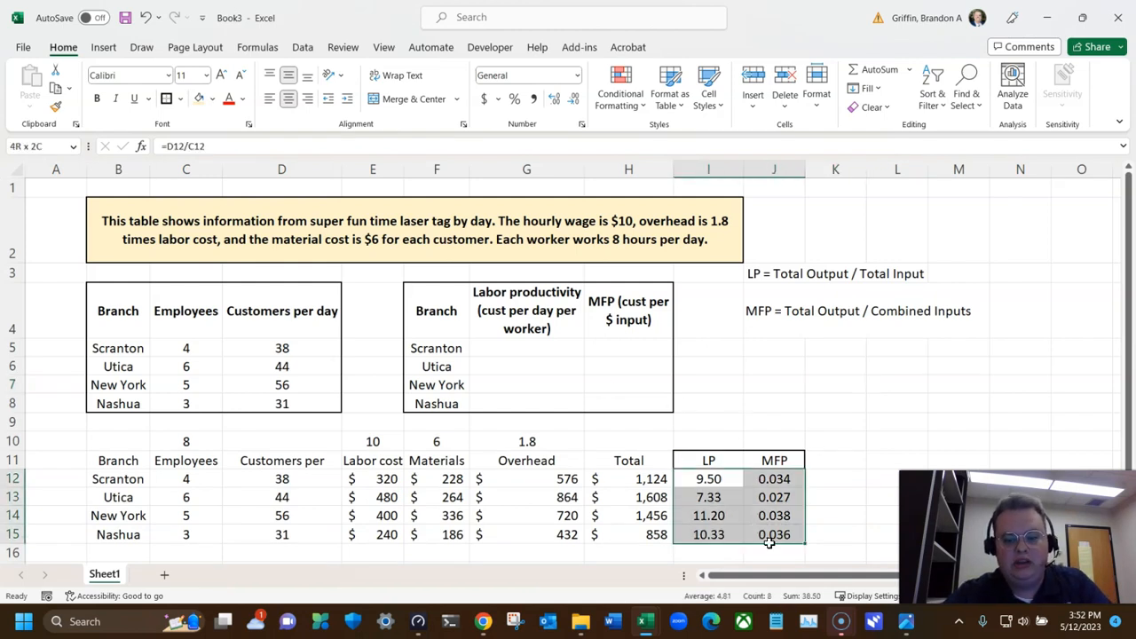
key("ctrl+c")
left_click(528, 348)
right_click(528, 348)
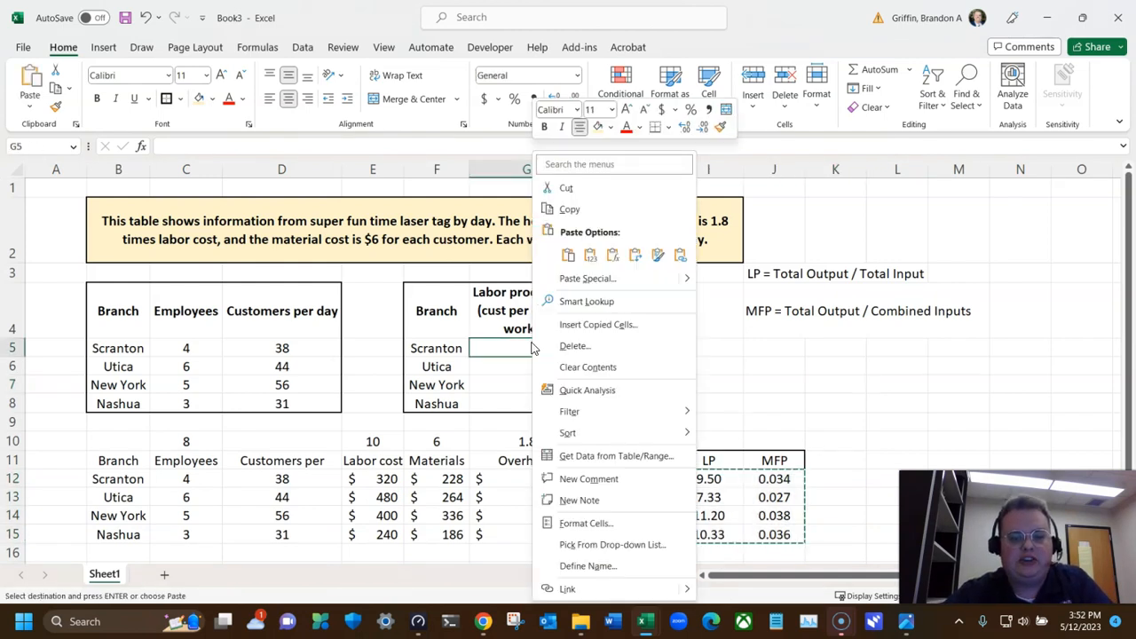
left_click(591, 258)
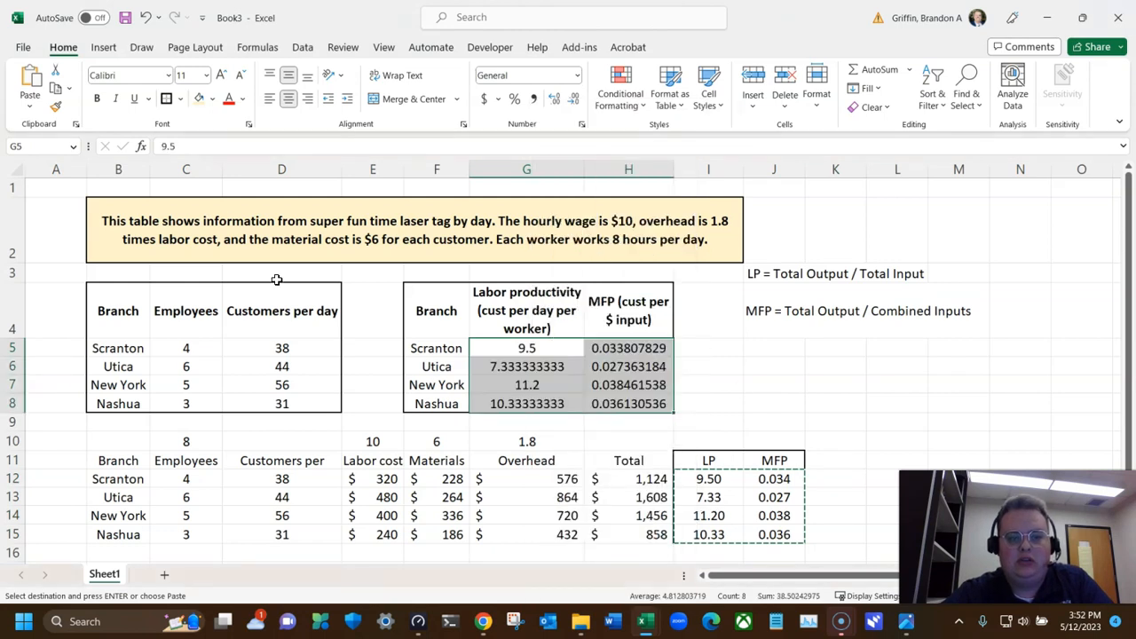
Step: Format the pasted productivity values in G5:H8 to two decimal places
left_click(571, 102)
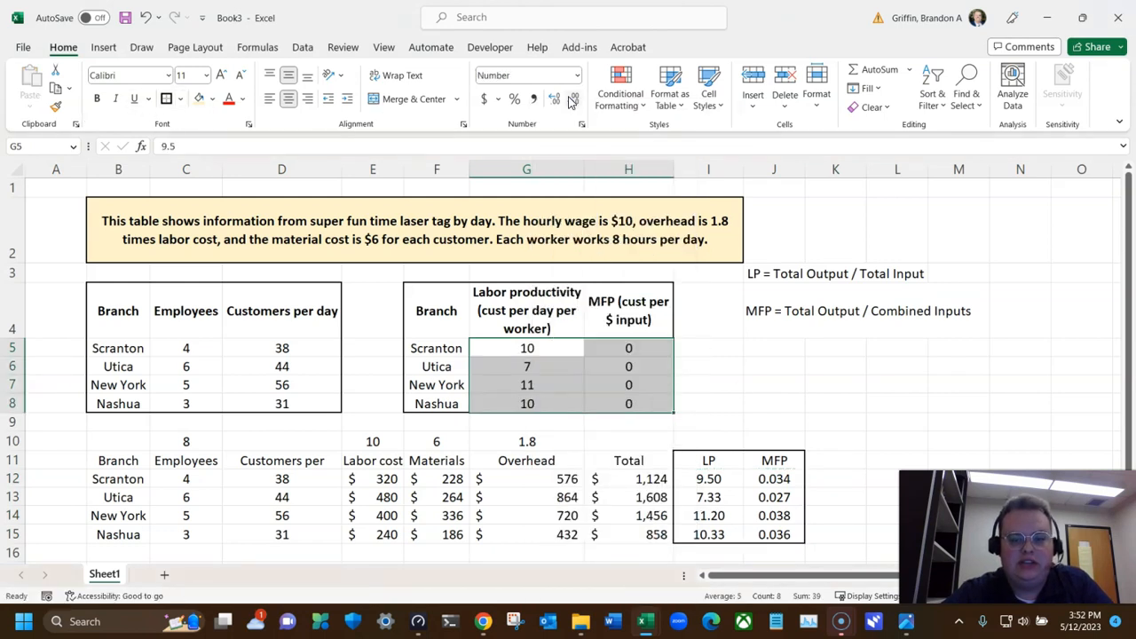
left_click(554, 105)
left_click(555, 105)
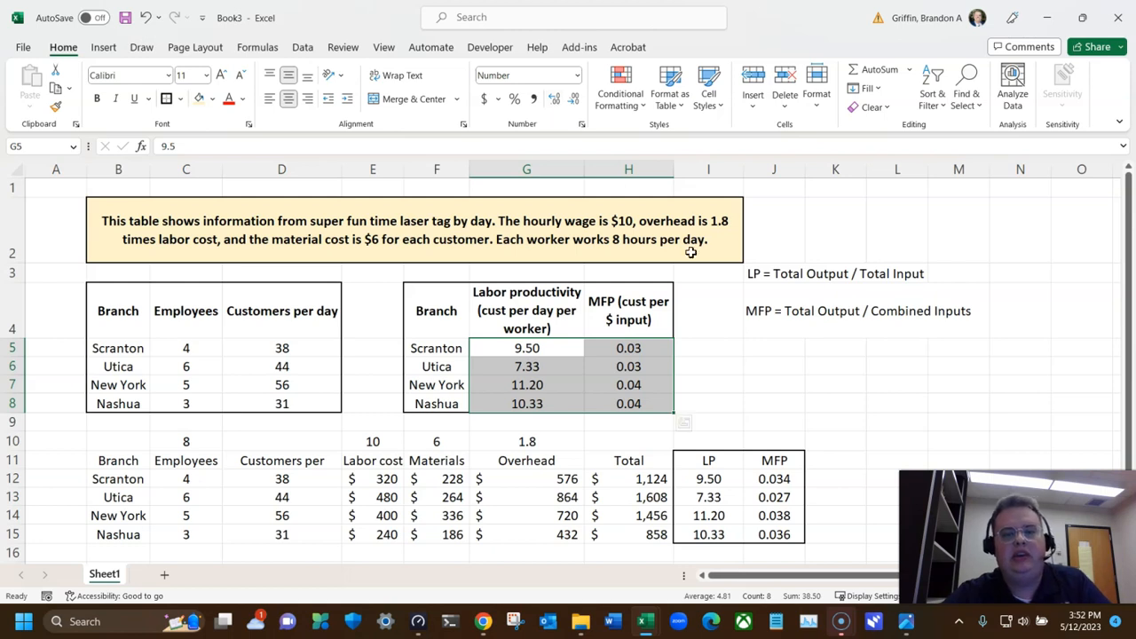
left_click(841, 381)
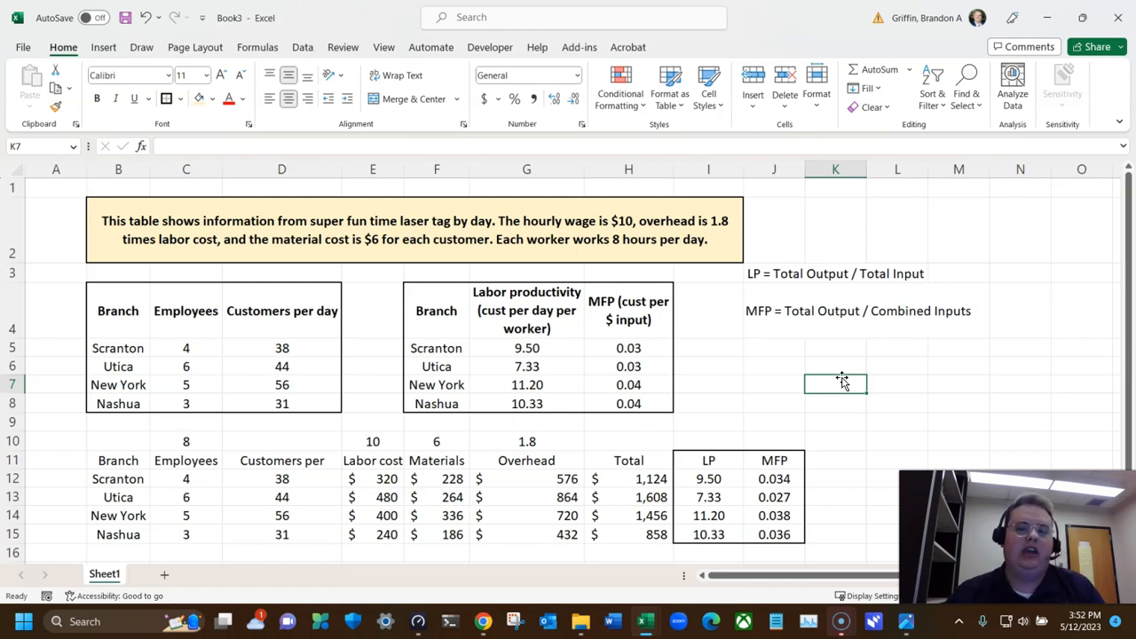
left_click(868, 363)
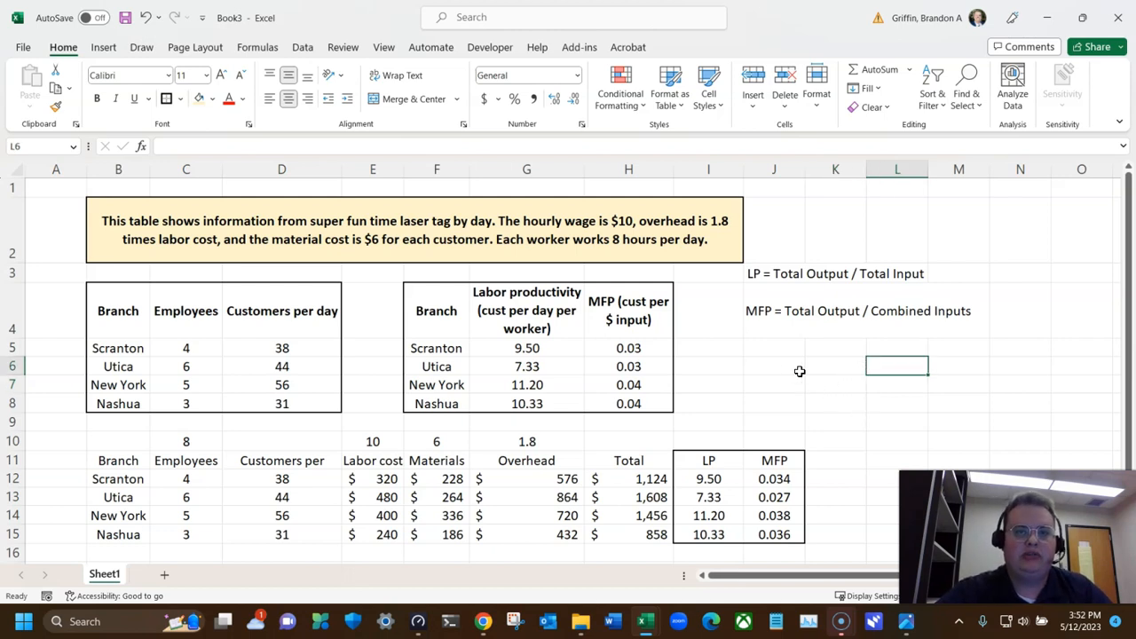
left_click(102, 232)
left_click_drag(205, 274, 837, 532)
left_click(882, 423)
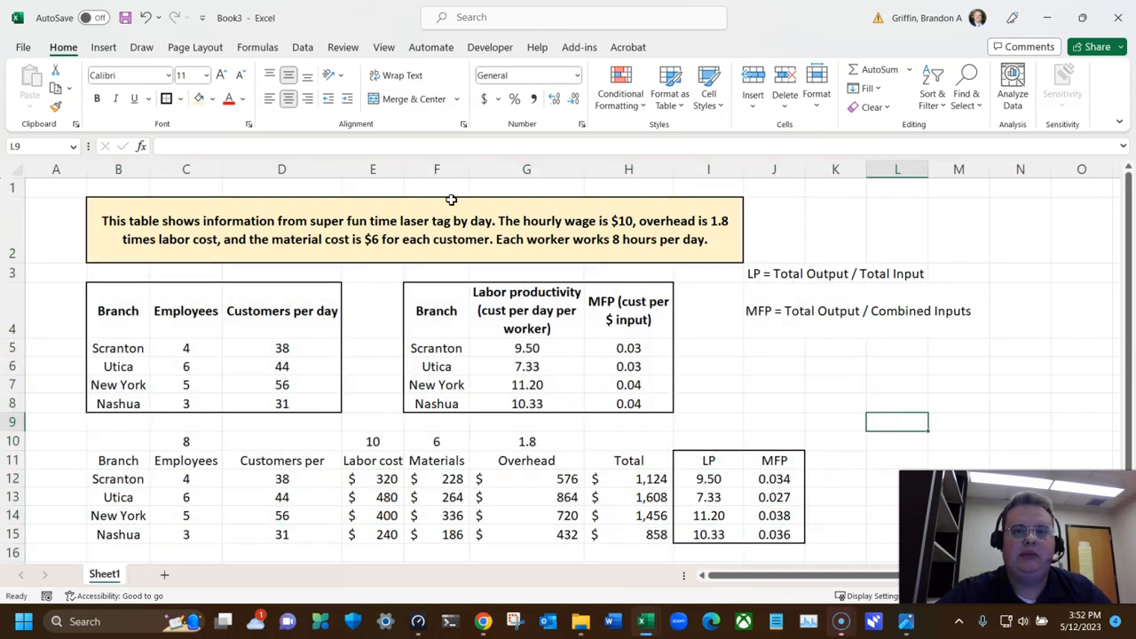